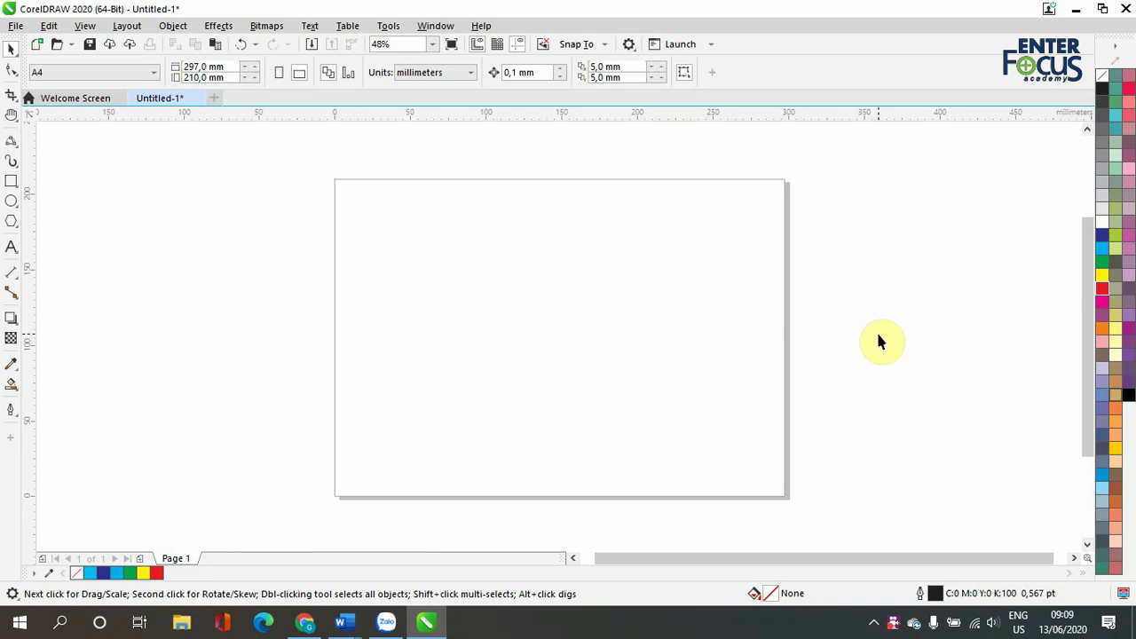
- Draw a circle about 170 mm in diameter in the middle of the page
left_click(11, 201)
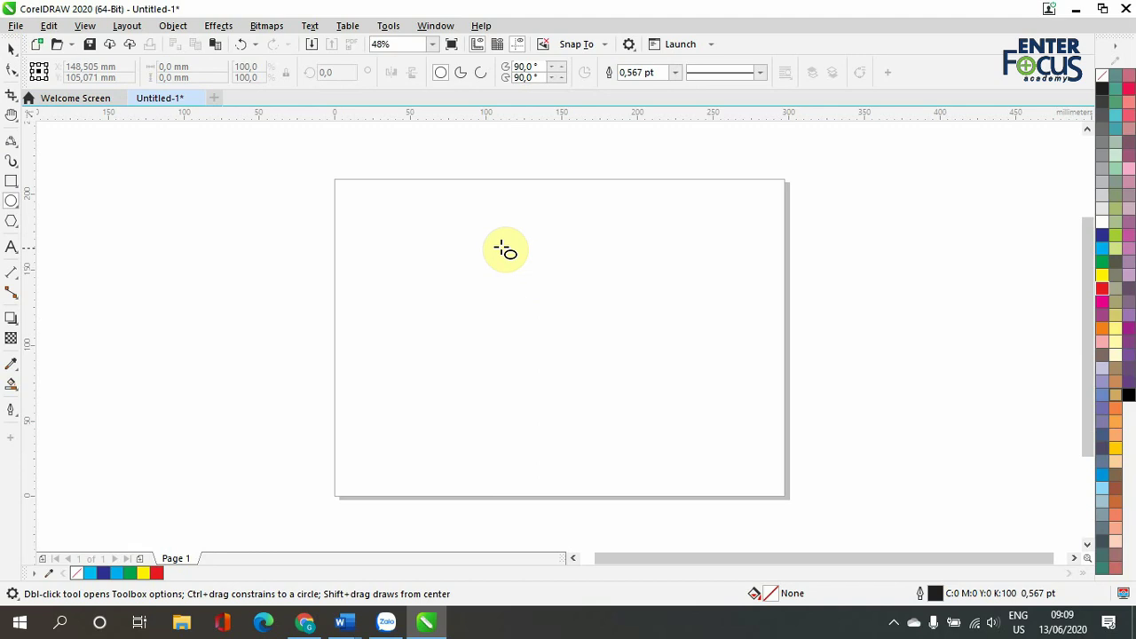
left_click_drag(449, 200, 707, 447)
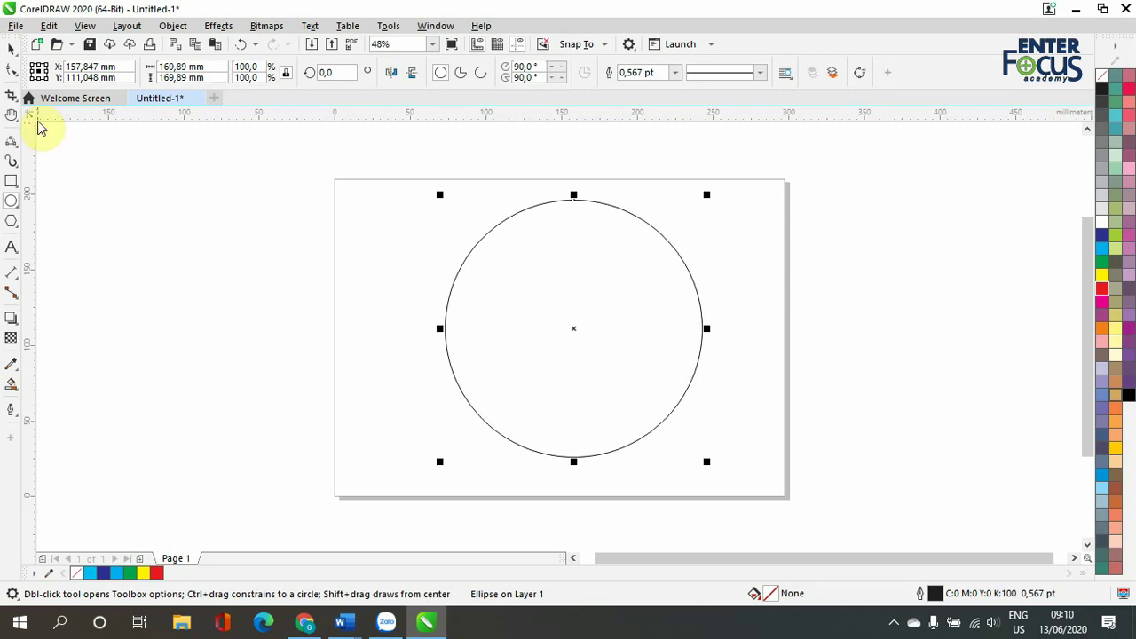
left_click(12, 50)
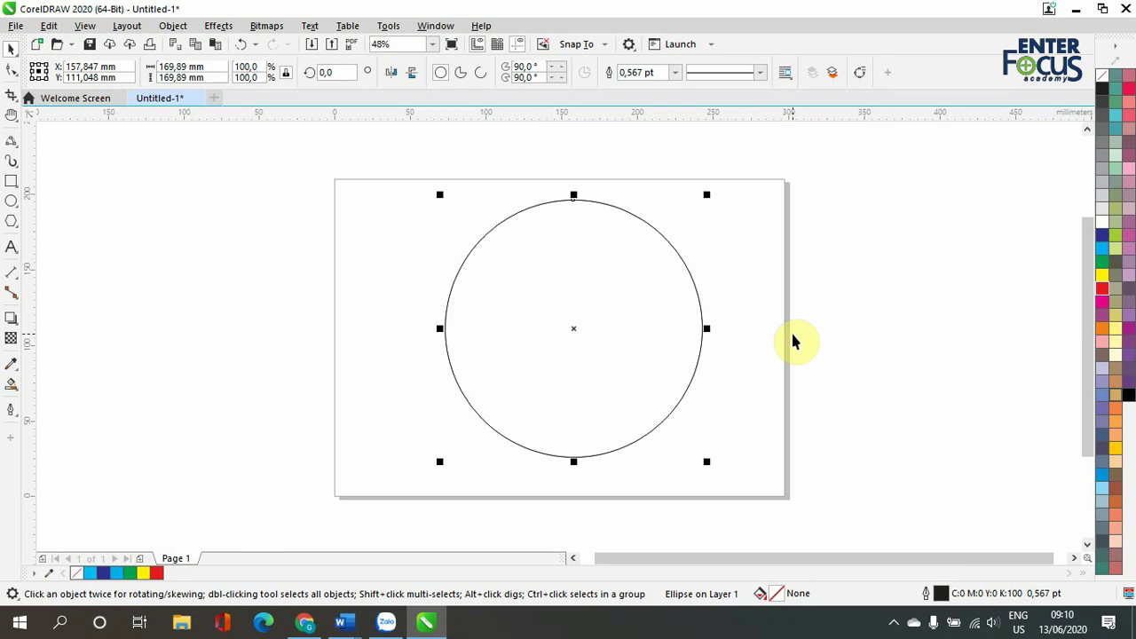
- Create a concentric copy of the circle scaled proportionally to 20%
left_click(287, 81)
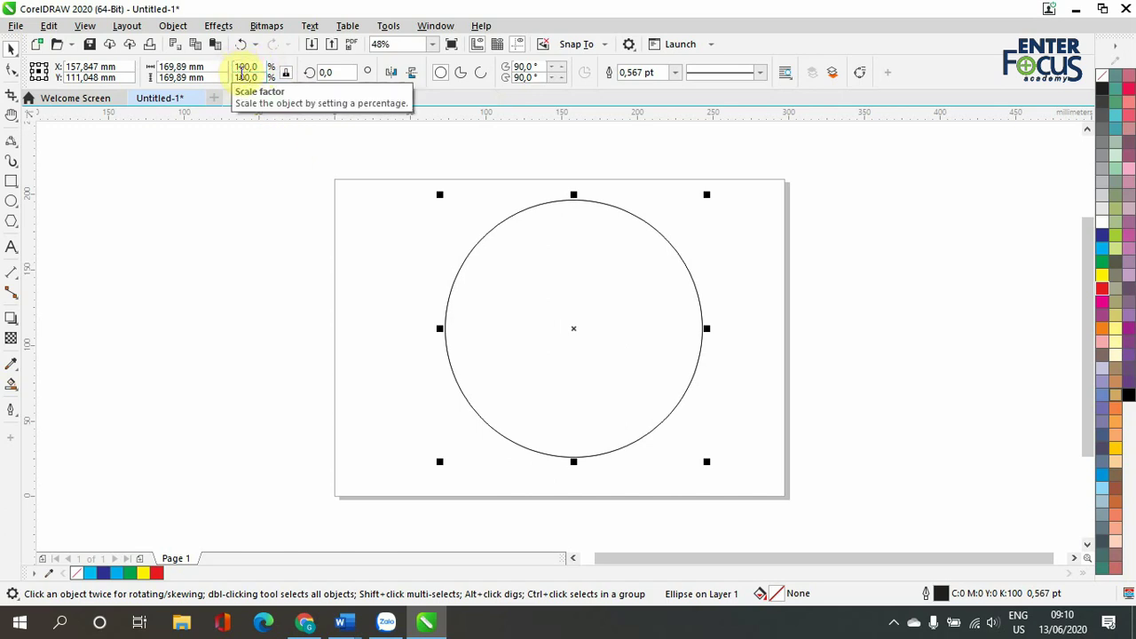
left_click(259, 67)
left_click_drag(257, 67, 234, 68)
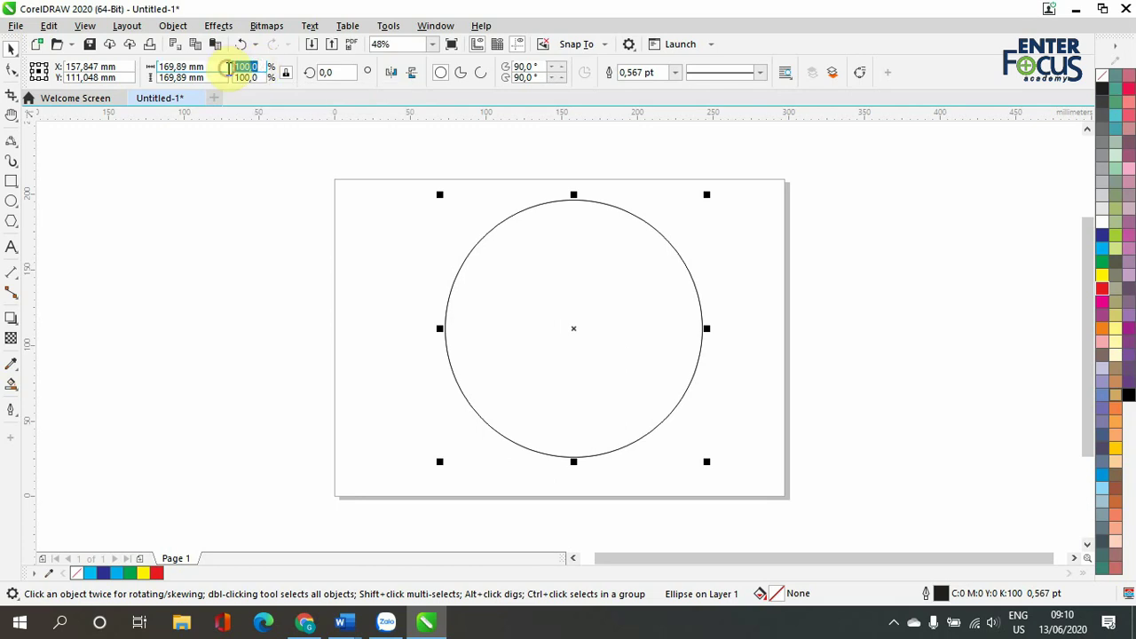
type("20")
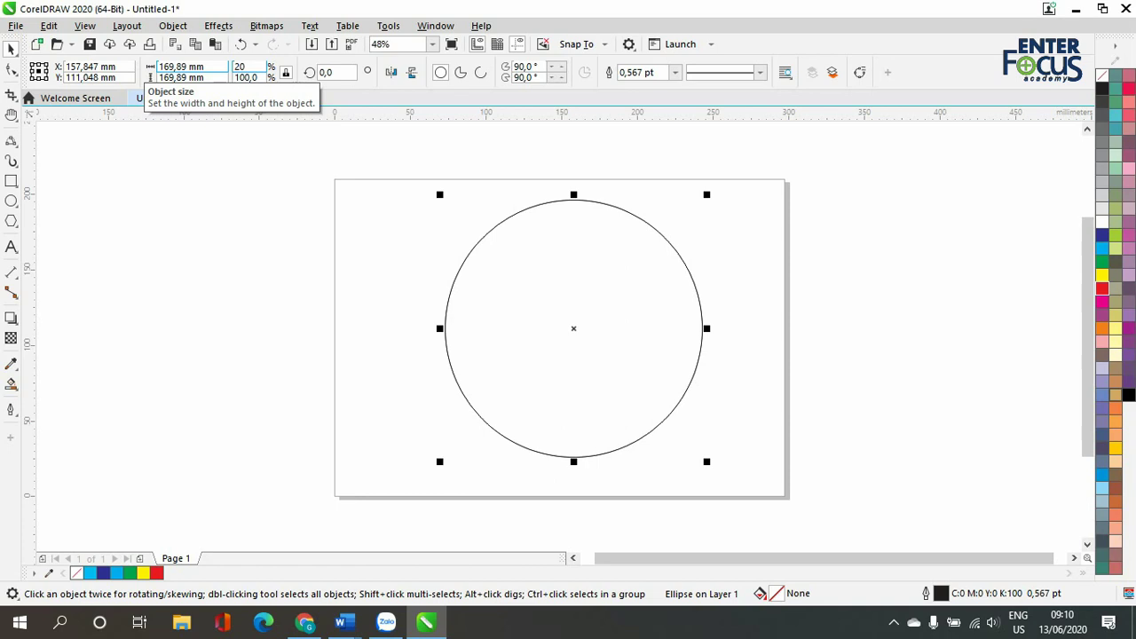
left_click(227, 69)
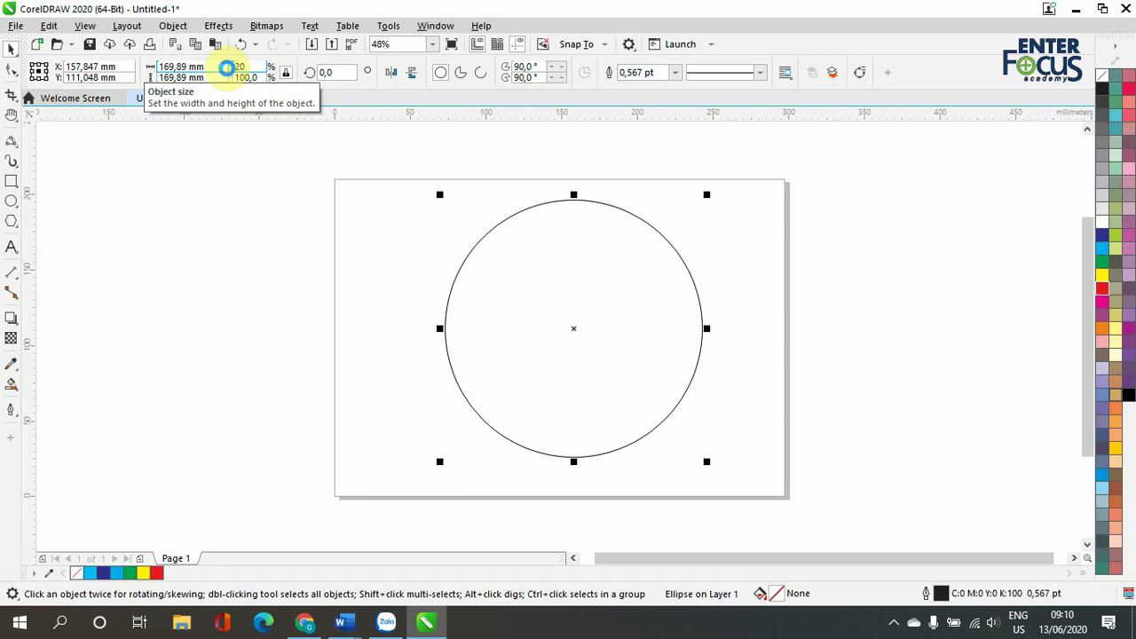
key("Return")
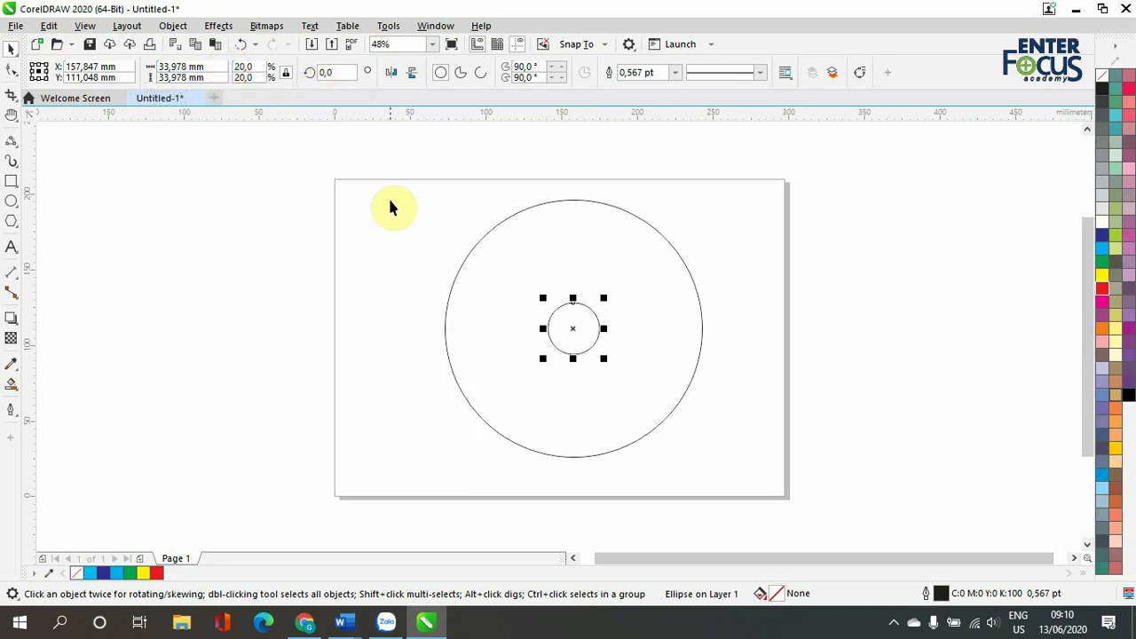
- Align the small circle to the left edge of the large circle
left_click(488, 236, "shift")
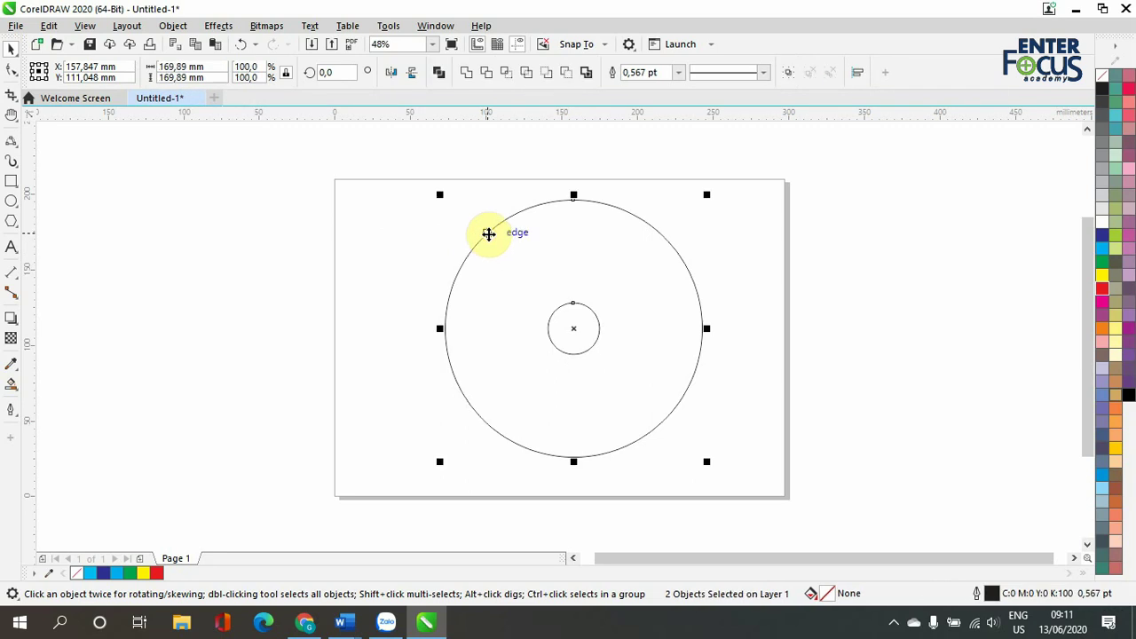
key("l")
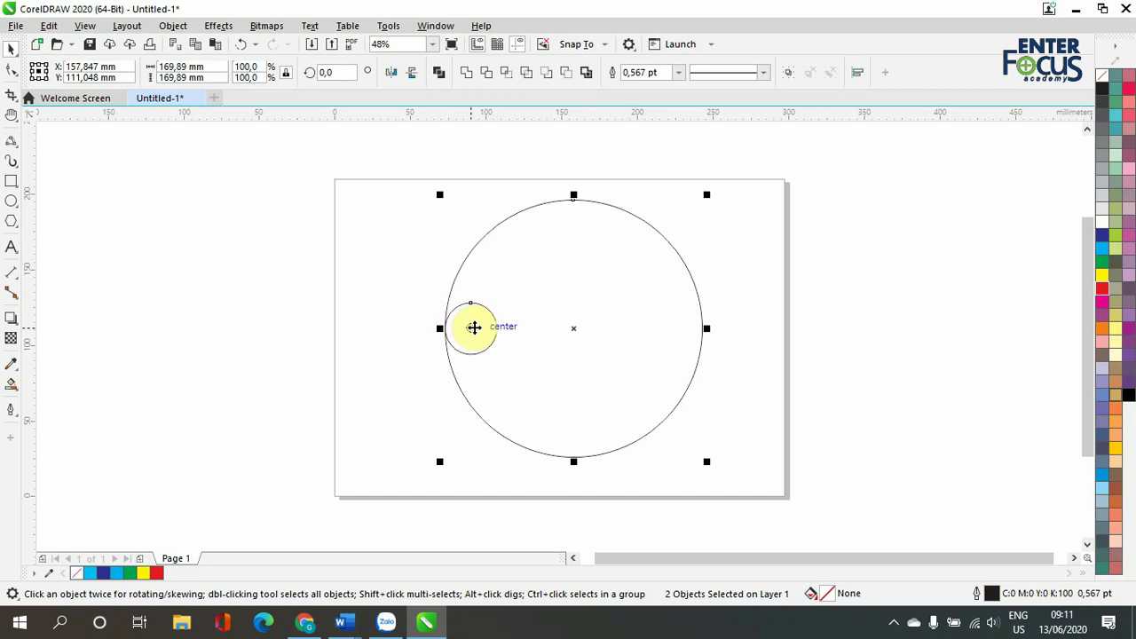
left_click(365, 380)
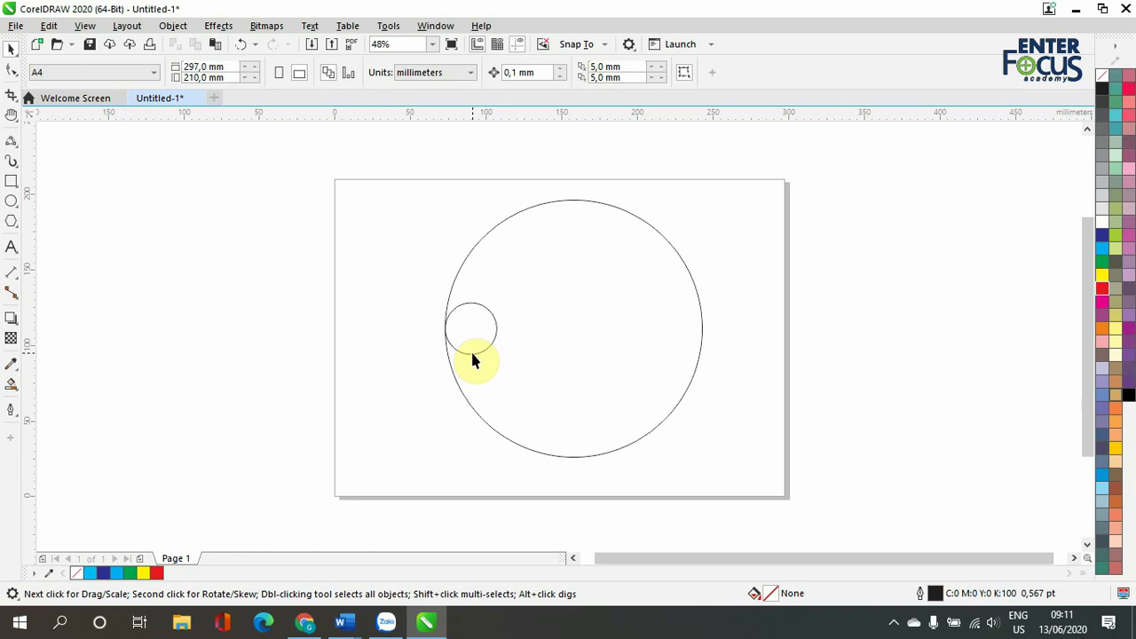
- Mirror a copy of the small circle to its right and repeat it until five touching circles span the large circle's diameter
left_click(472, 355)
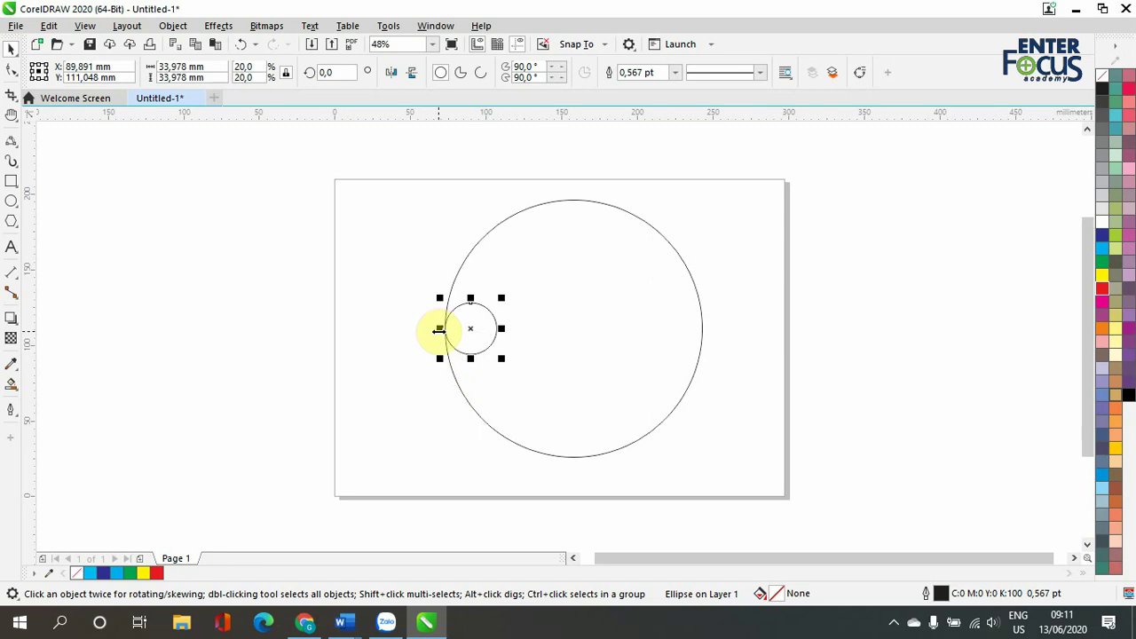
left_click_drag(439, 329, 507, 324)
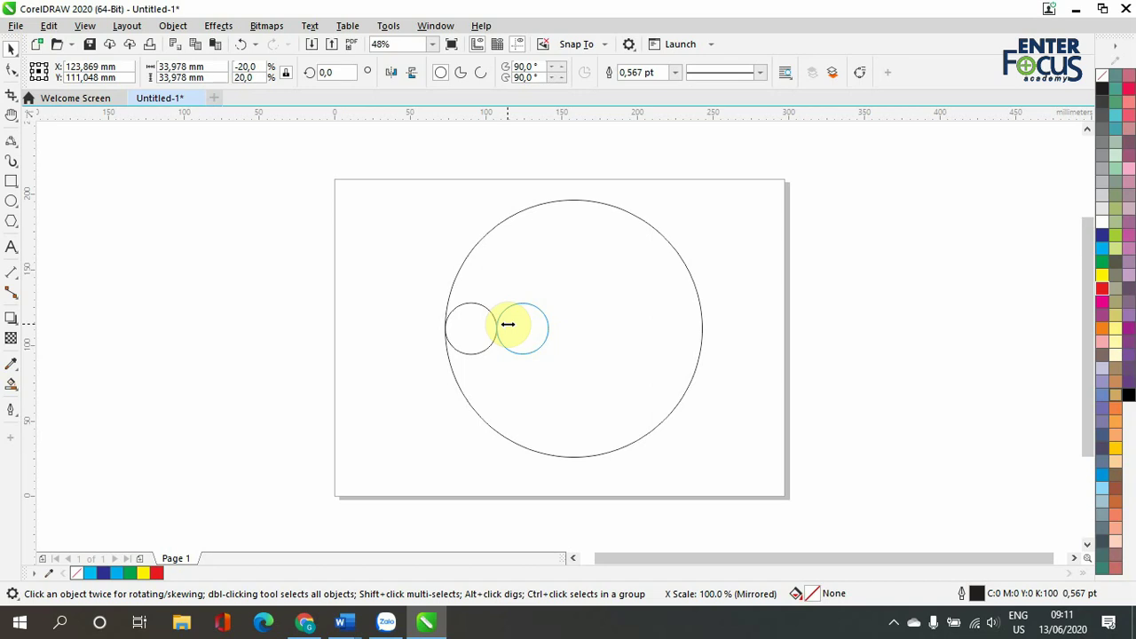
left_click_drag(508, 324, 513, 325)
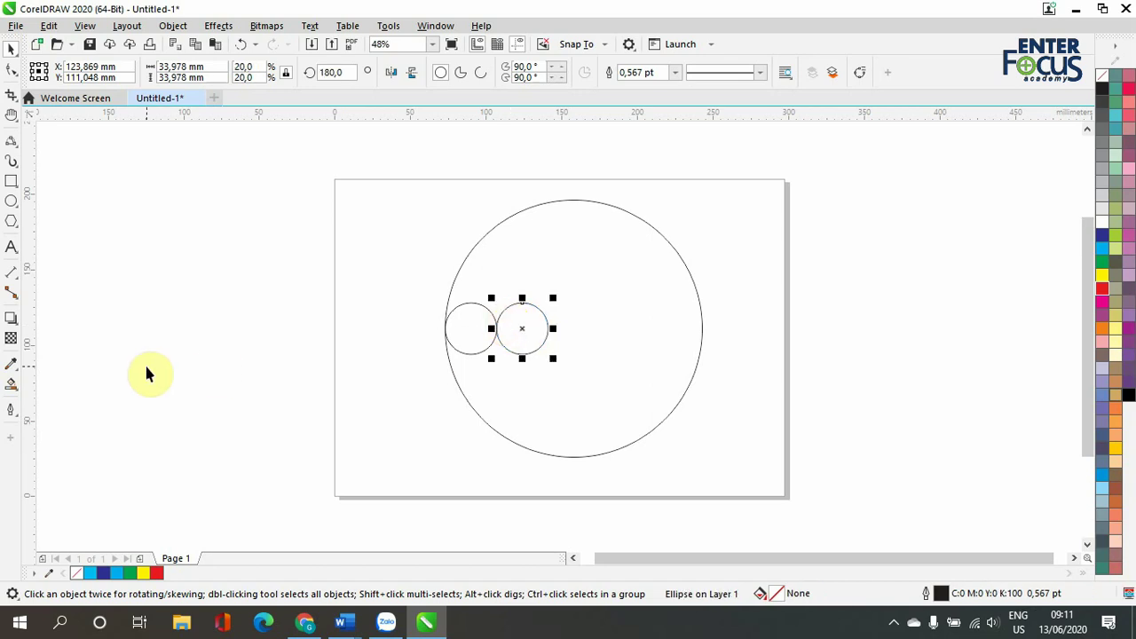
key("ctrl+r")
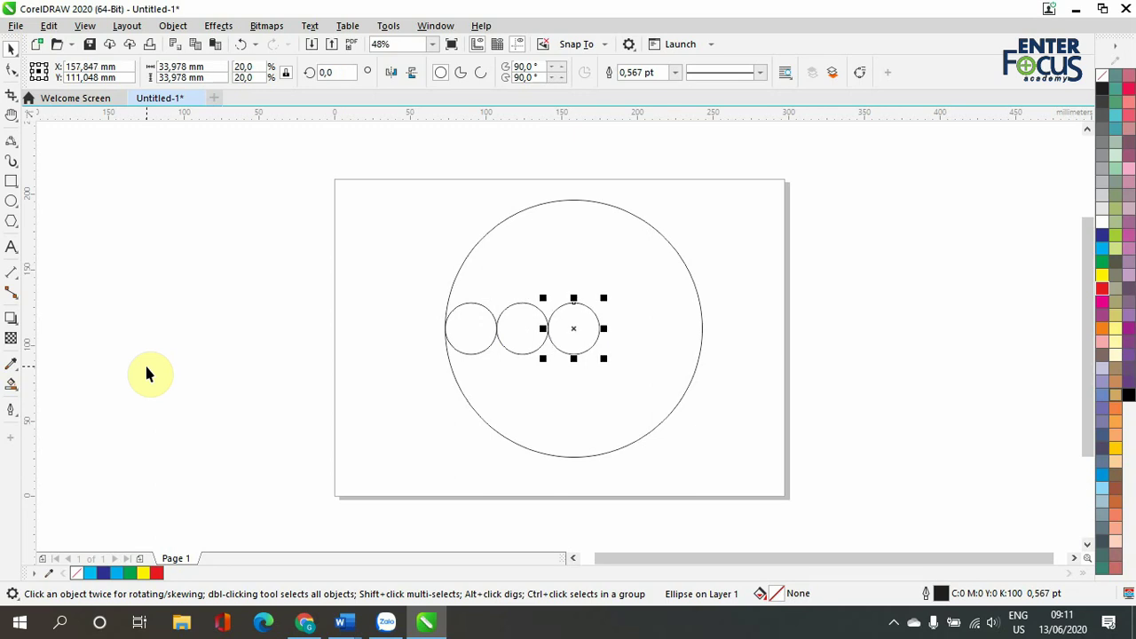
key("ctrl+r")
key("ctrl+r")
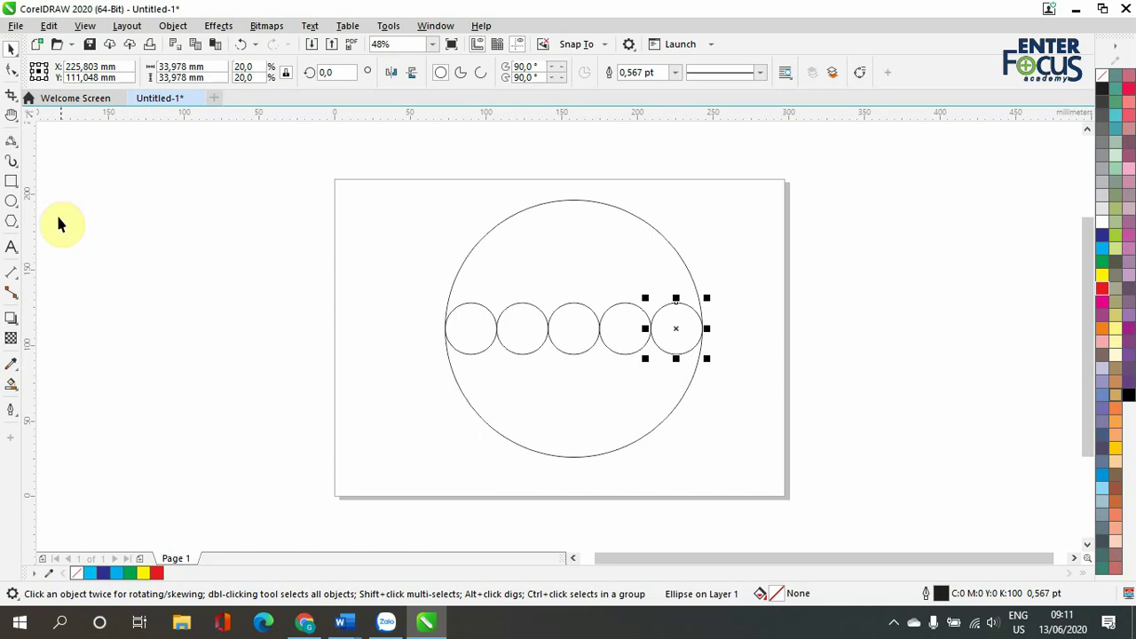
- Activate the 3-Point Curve tool
left_click(11, 142)
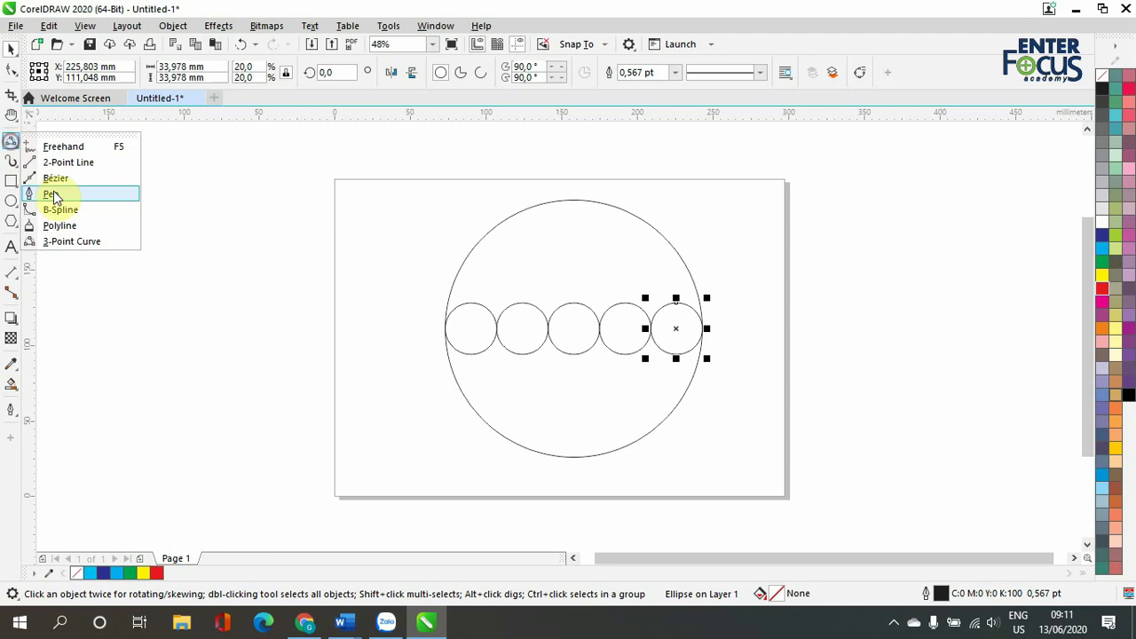
left_click(72, 243)
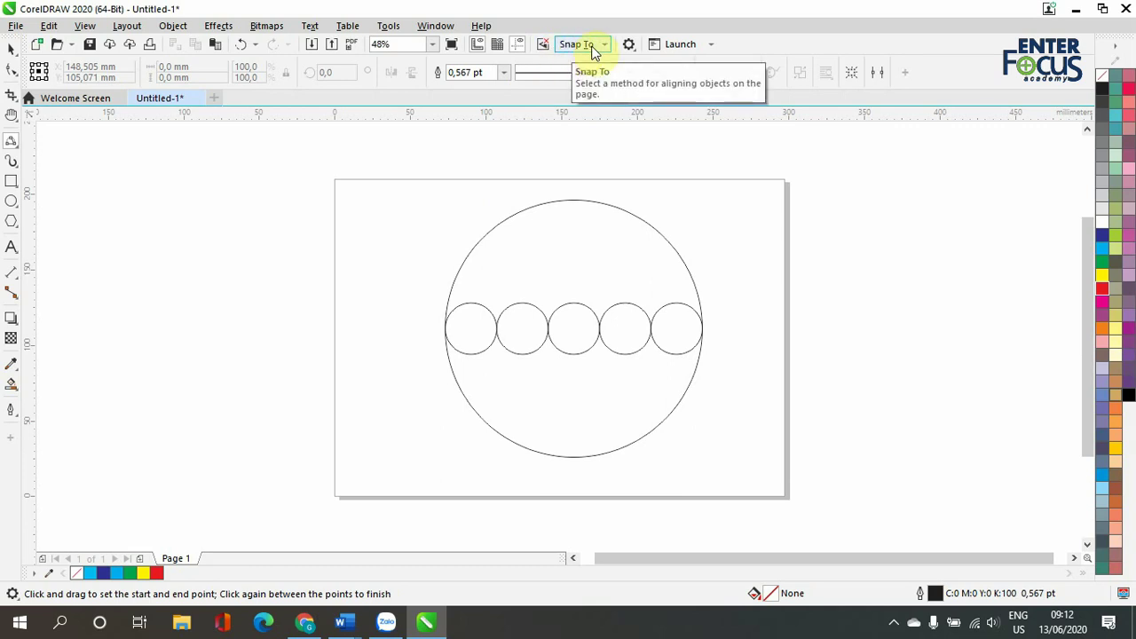
- Check the snapping settings for Objects and Page and the Dynamic Guides setting
left_click(547, 47)
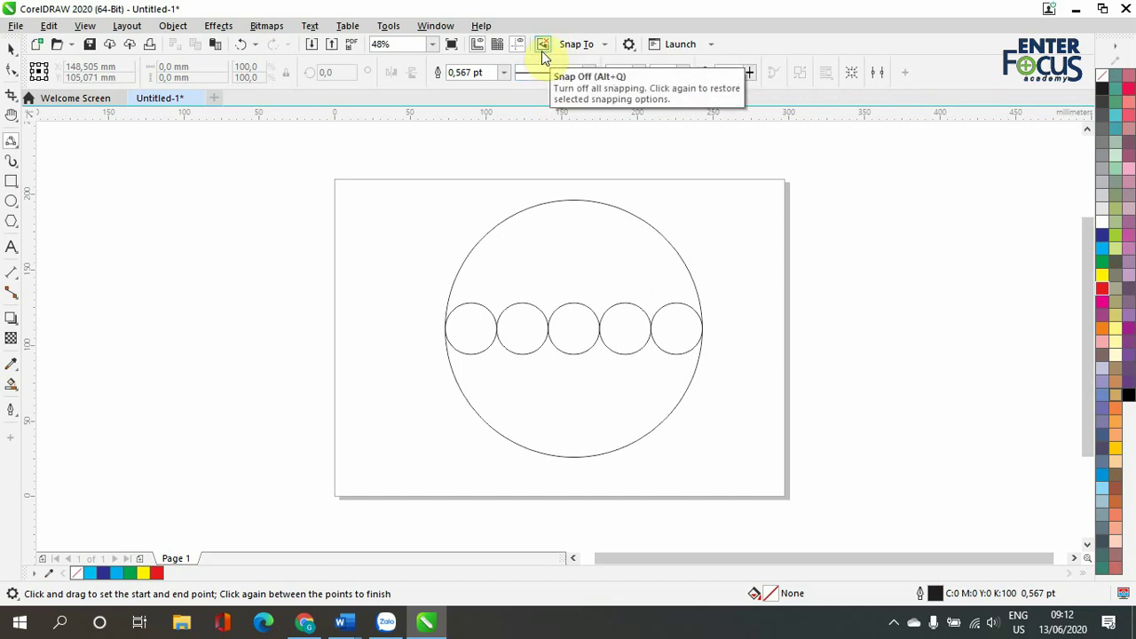
left_click(543, 45)
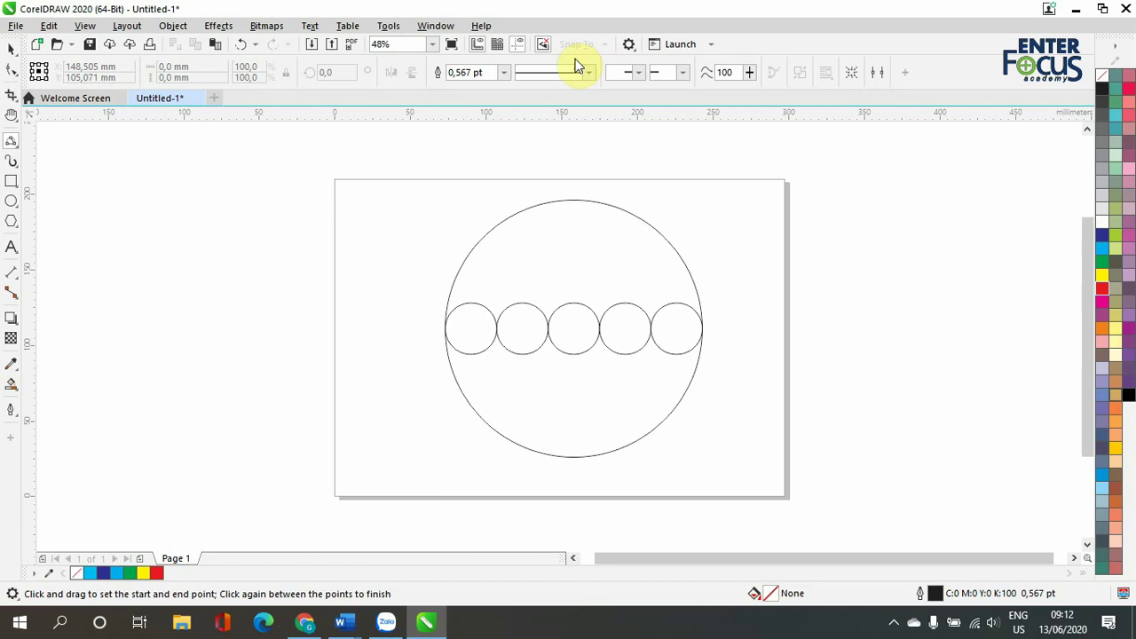
left_click(543, 46)
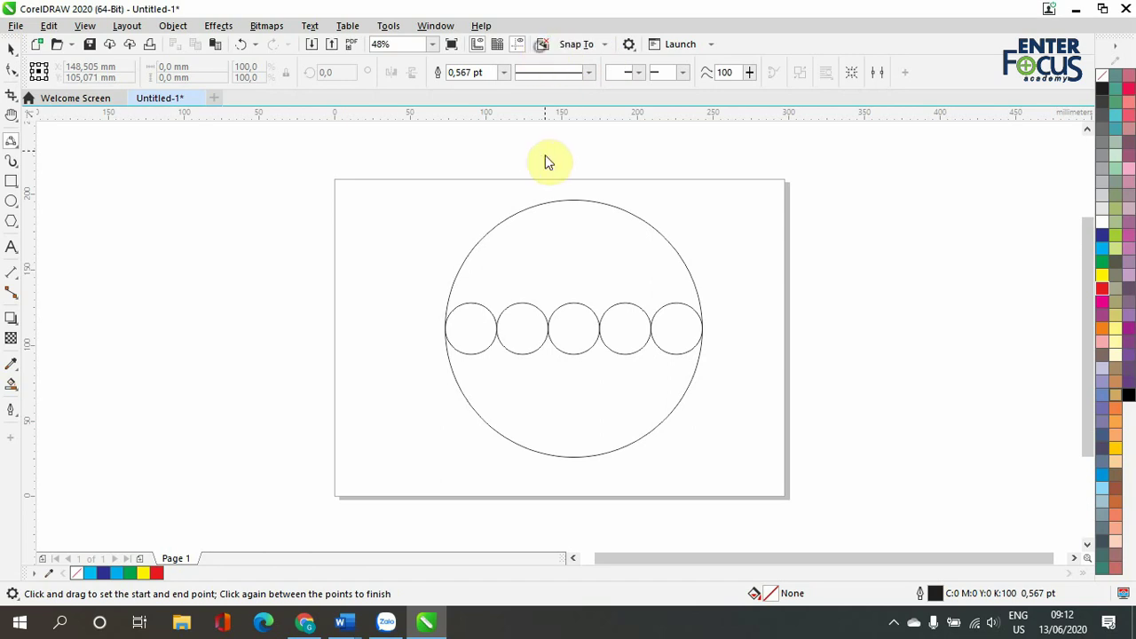
left_click(607, 45)
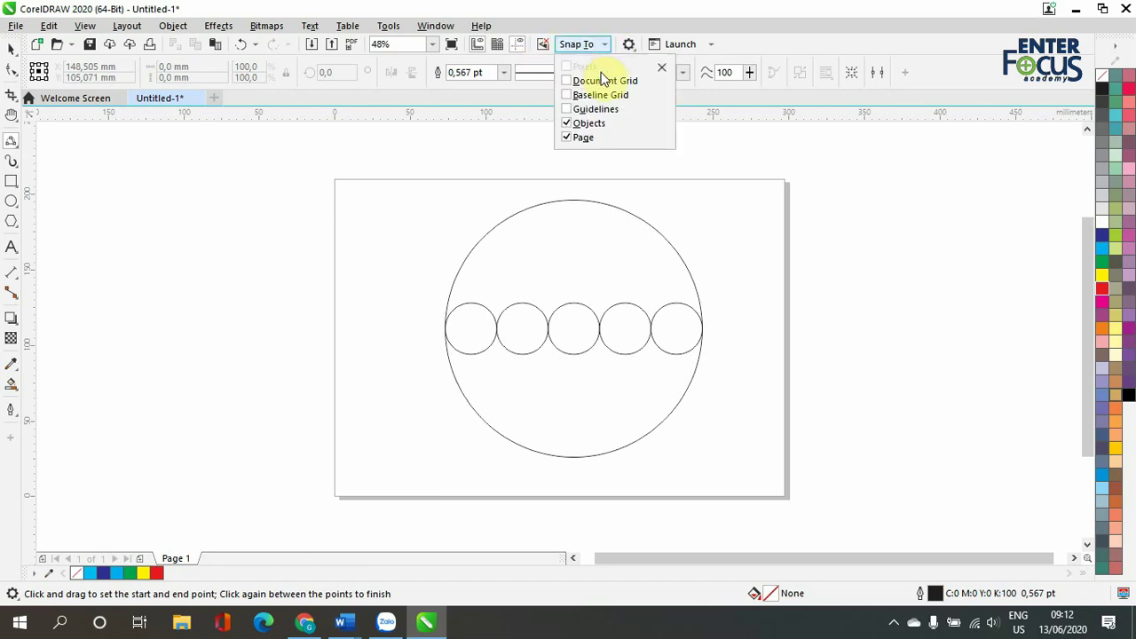
left_click(566, 137)
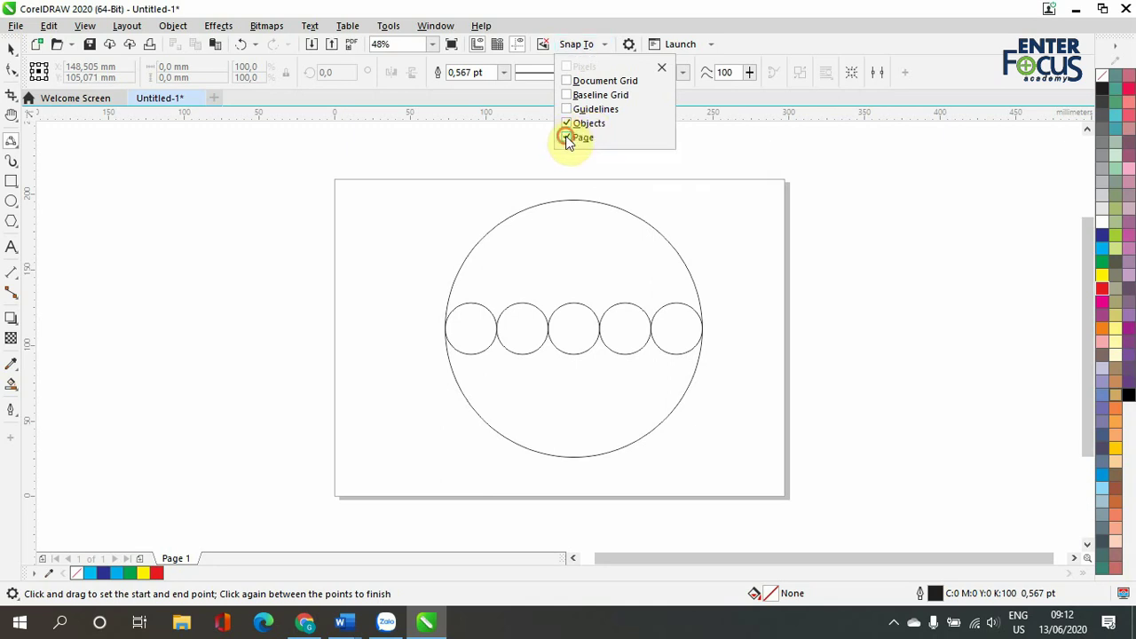
left_click(733, 27)
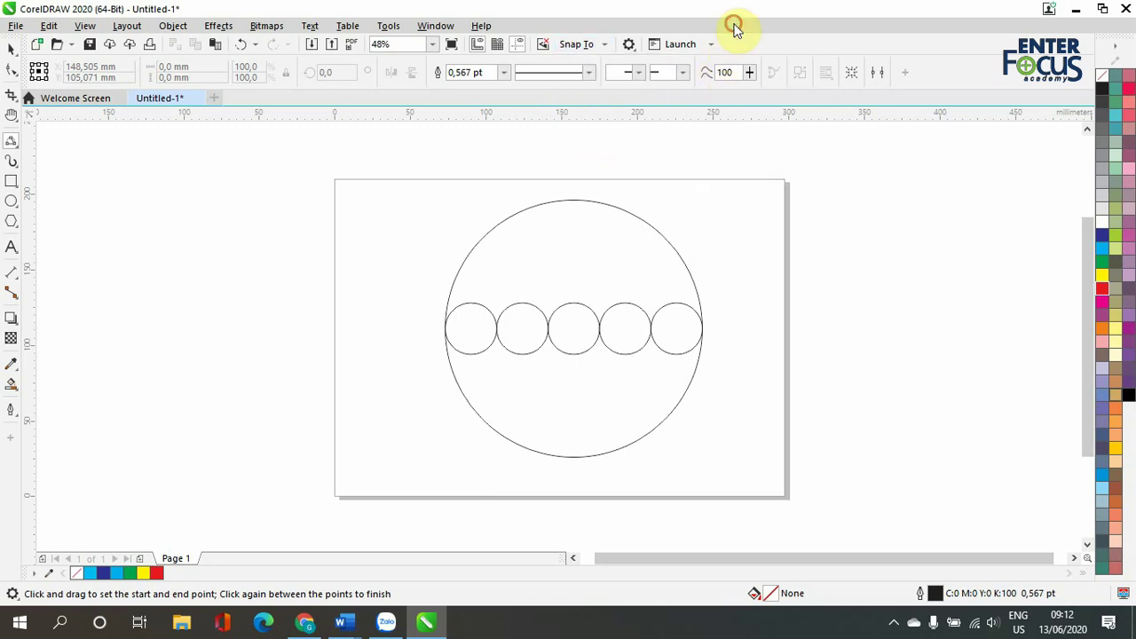
left_click(87, 28)
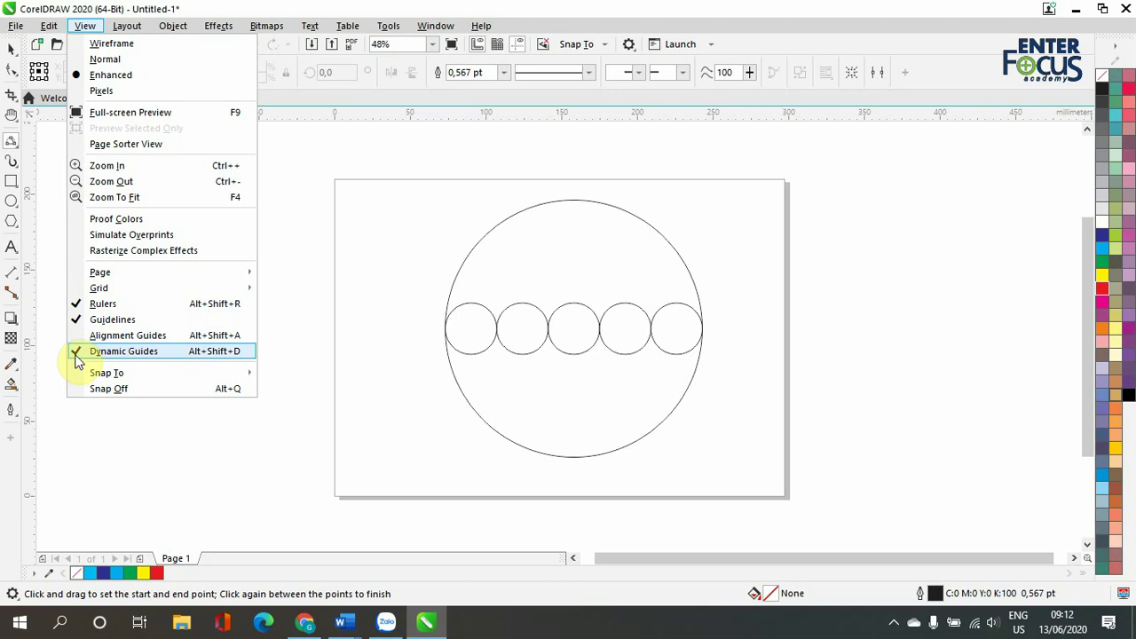
left_click(823, 14)
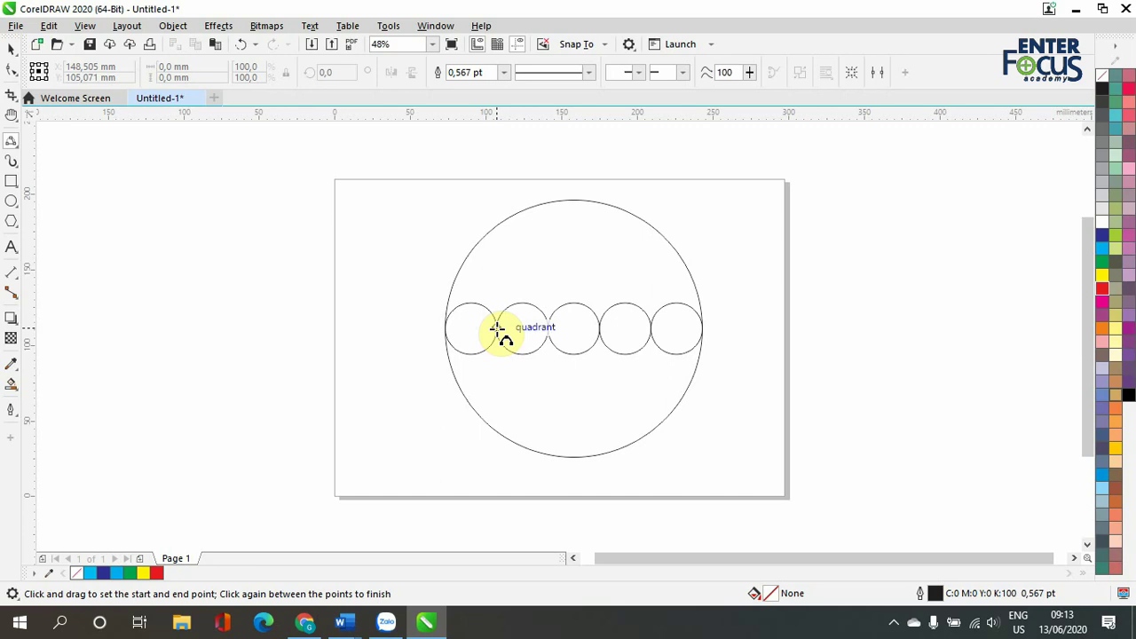
- Draw two outward-bulging curves from the contact points of the first and second and the fourth and fifth small circles to the large circle's top
left_click_drag(497, 329, 574, 200)
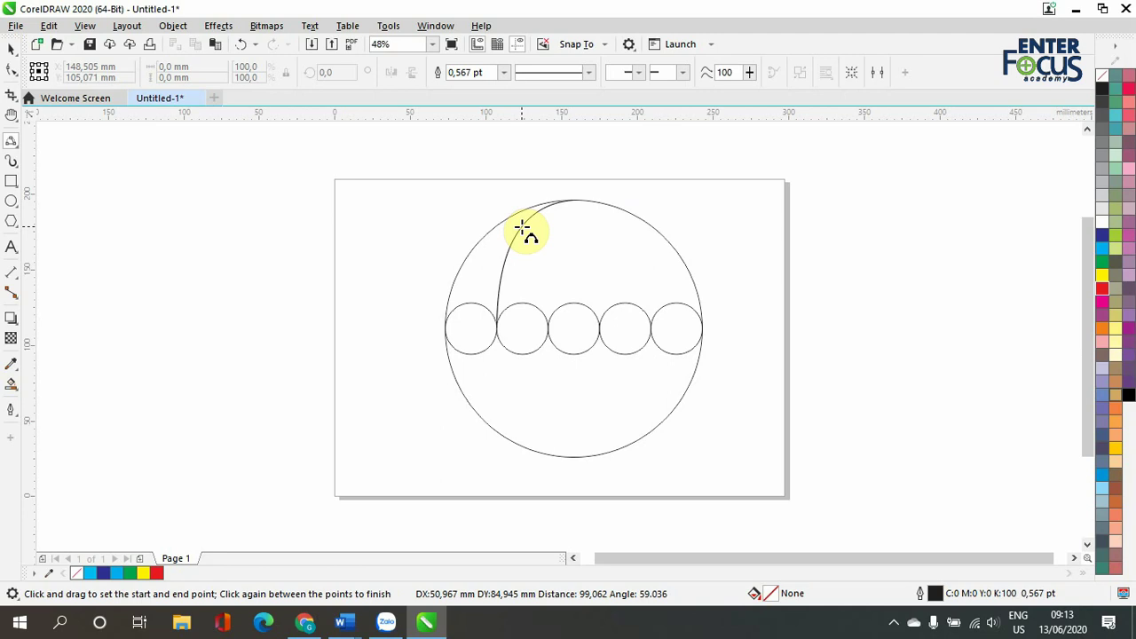
left_click(524, 230)
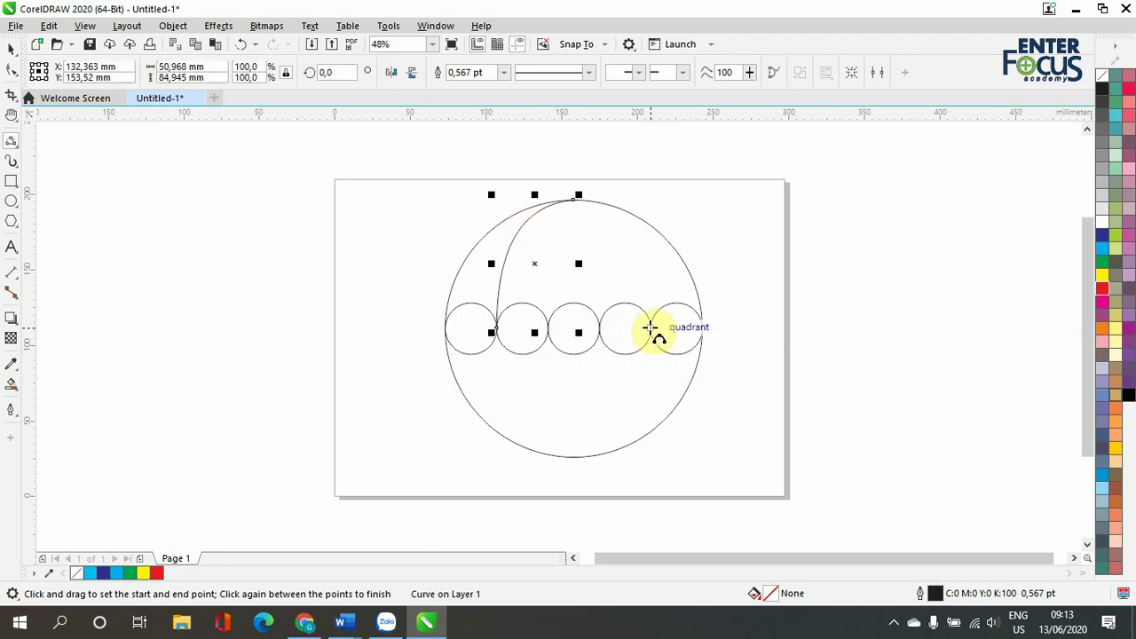
left_click_drag(650, 328, 577, 199)
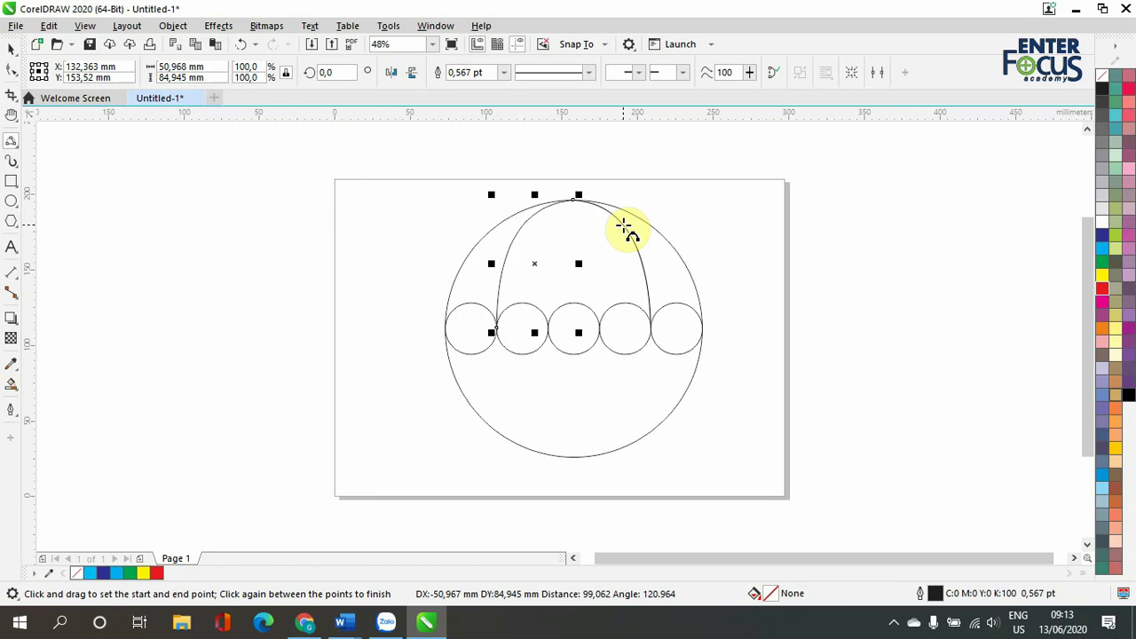
left_click(624, 224)
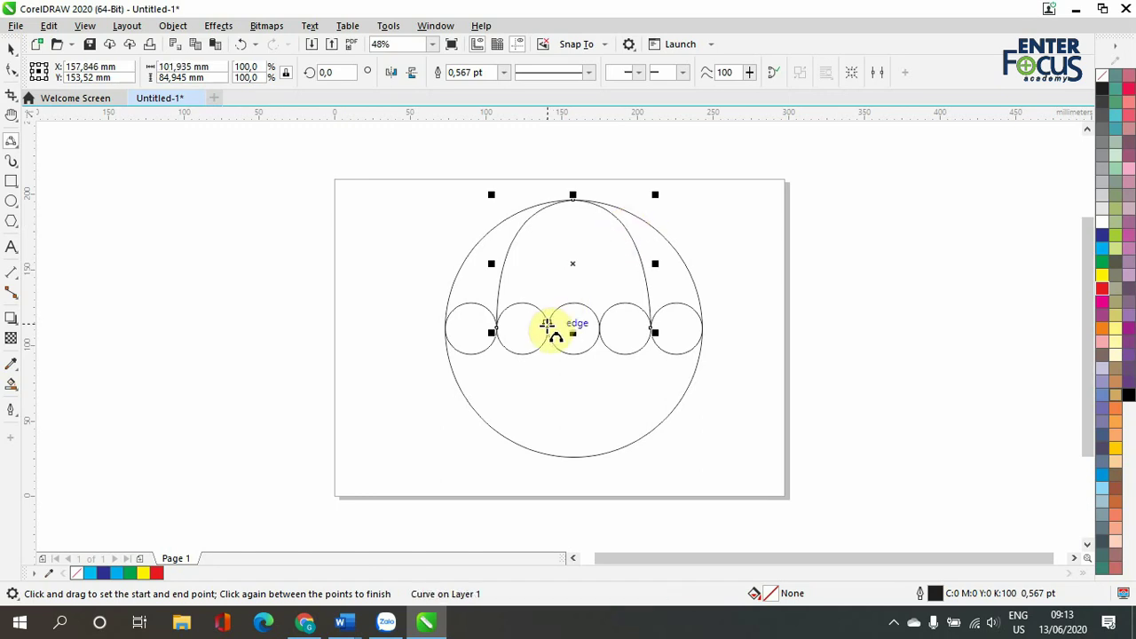
- Draw two outward-bulging inner curves from both side quadrants of the middle small circle to the large circle's top, about 35 mm wide overall
left_click_drag(550, 329, 573, 198)
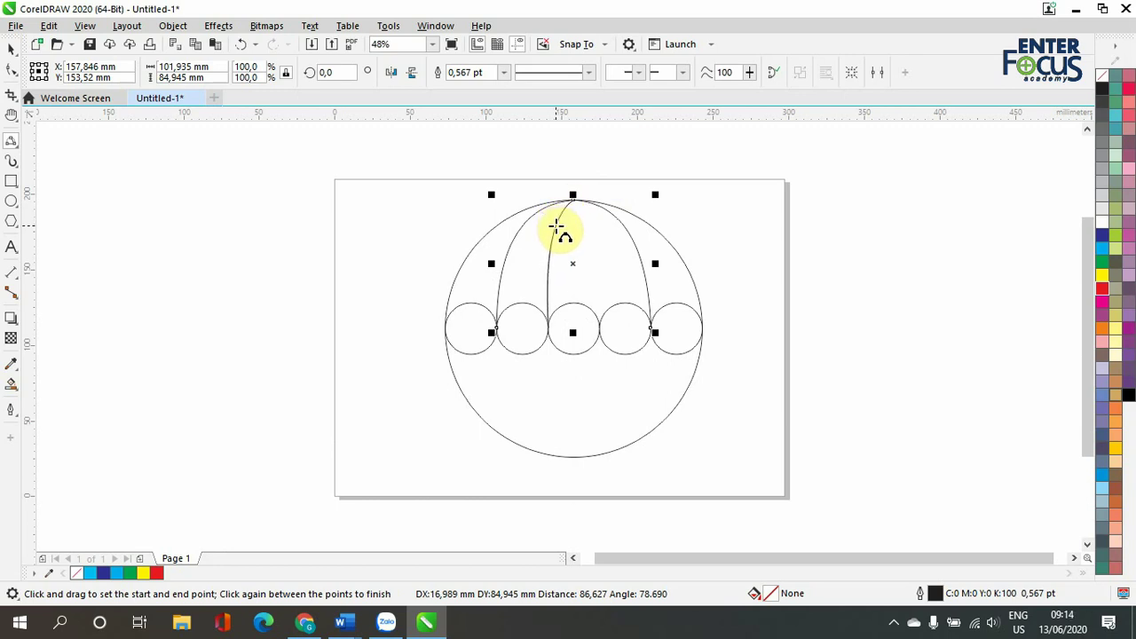
left_click(556, 227)
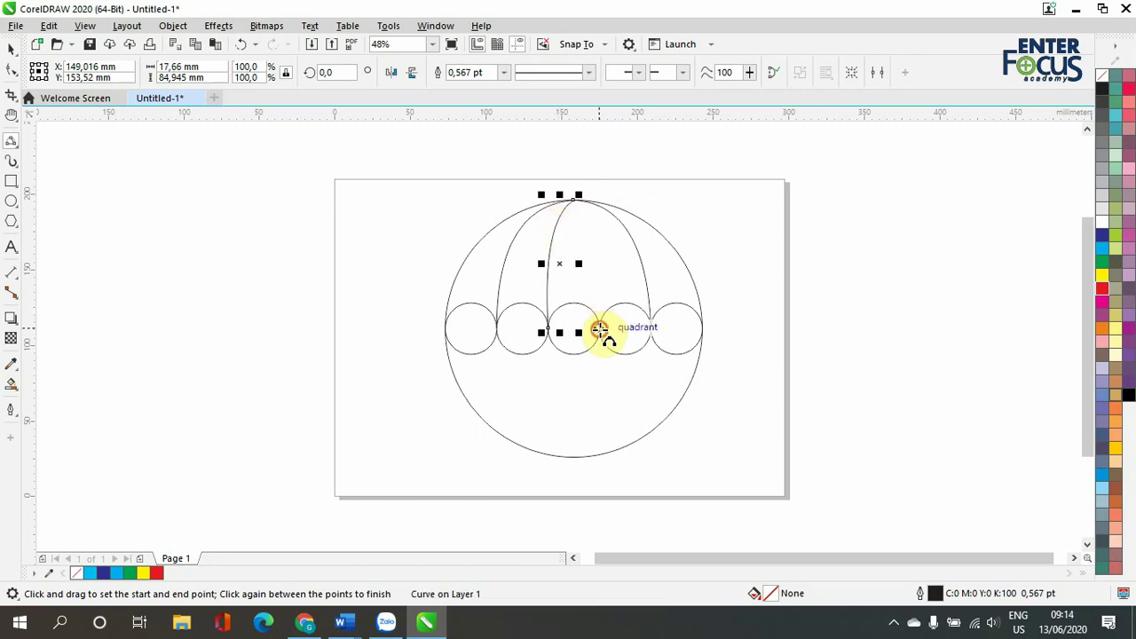
left_click_drag(600, 329, 575, 199)
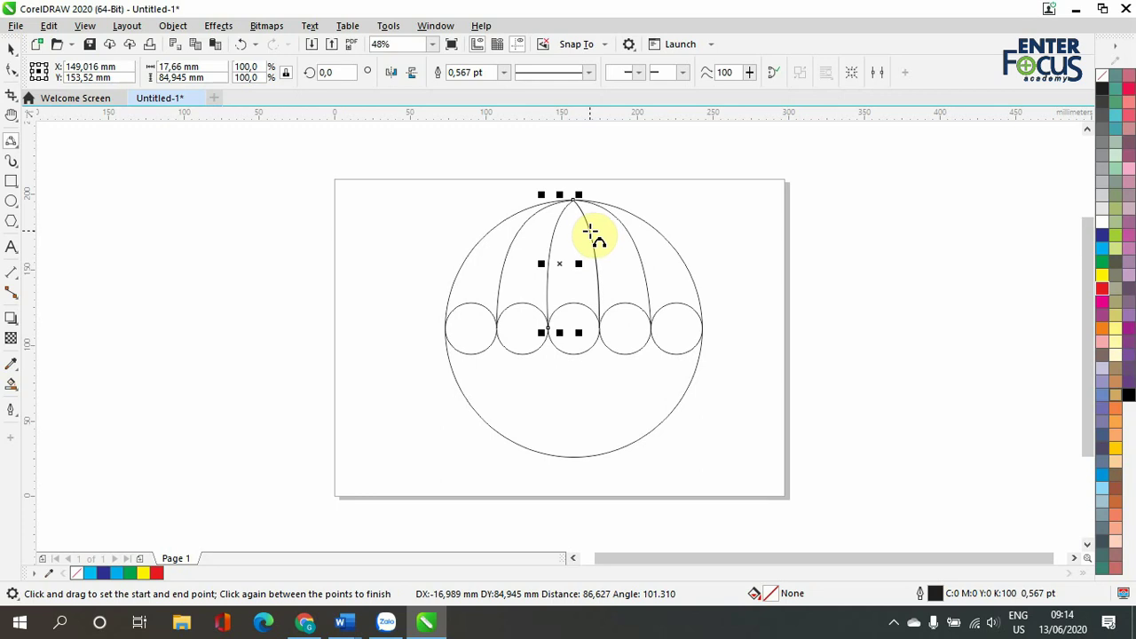
left_click(592, 234)
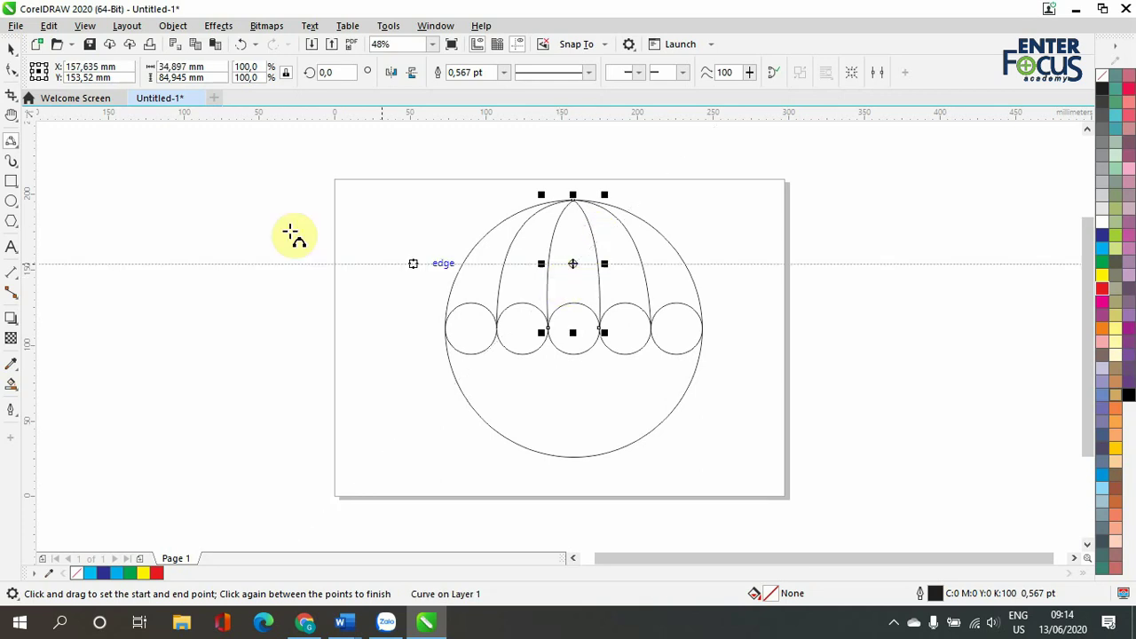
left_click(11, 49)
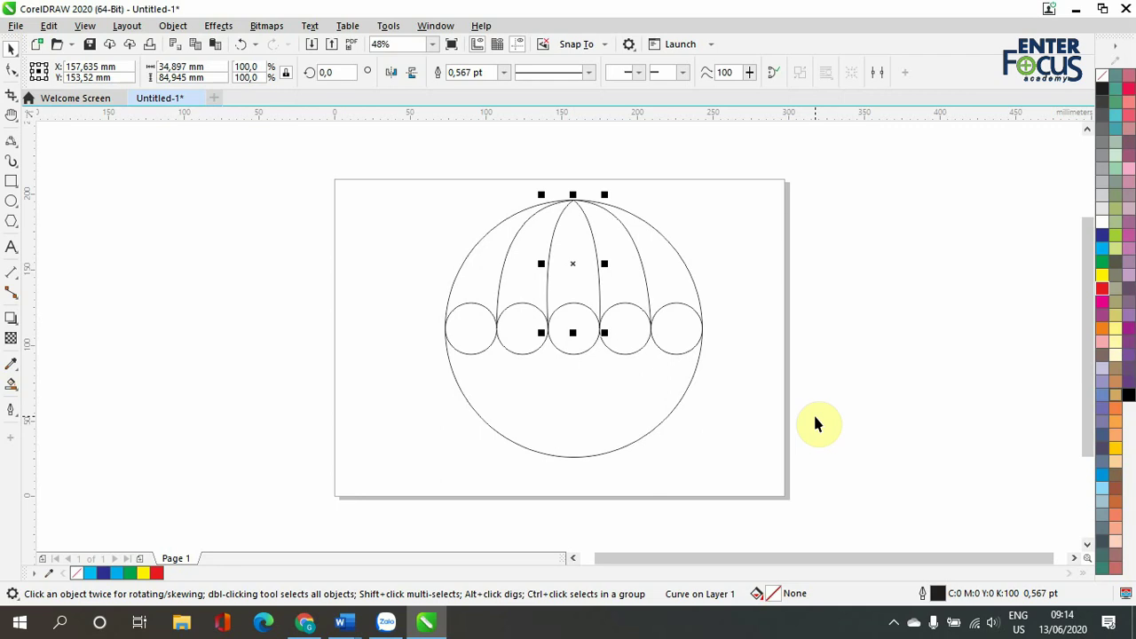
- Fill the middle umbrella panel above the centre small circle with red using Smart Fill
left_click(11, 387)
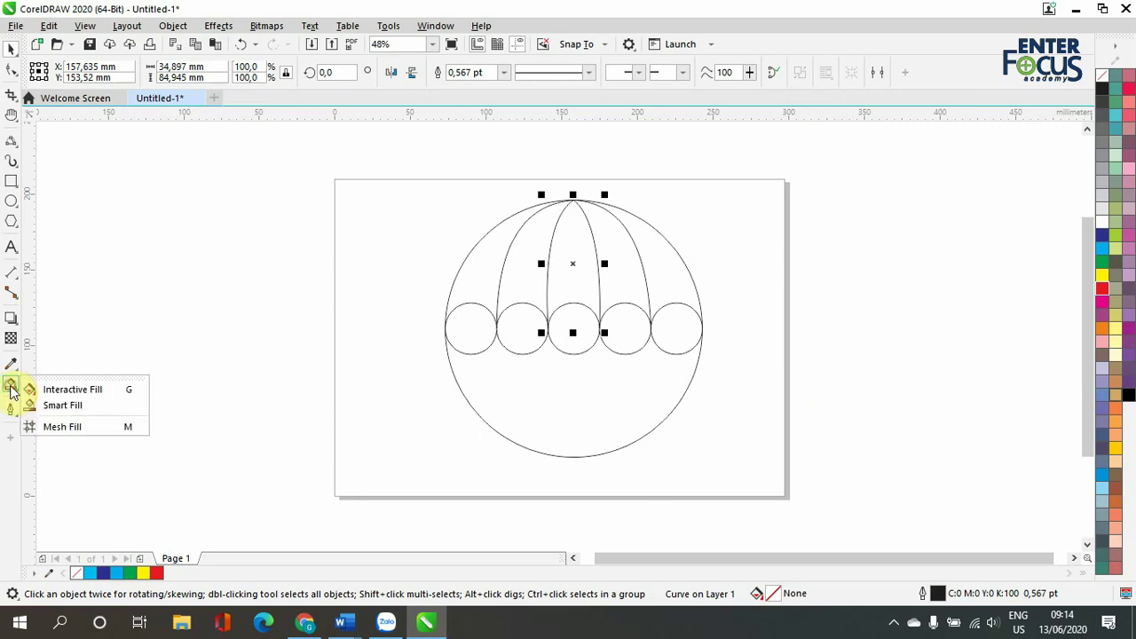
left_click(56, 407)
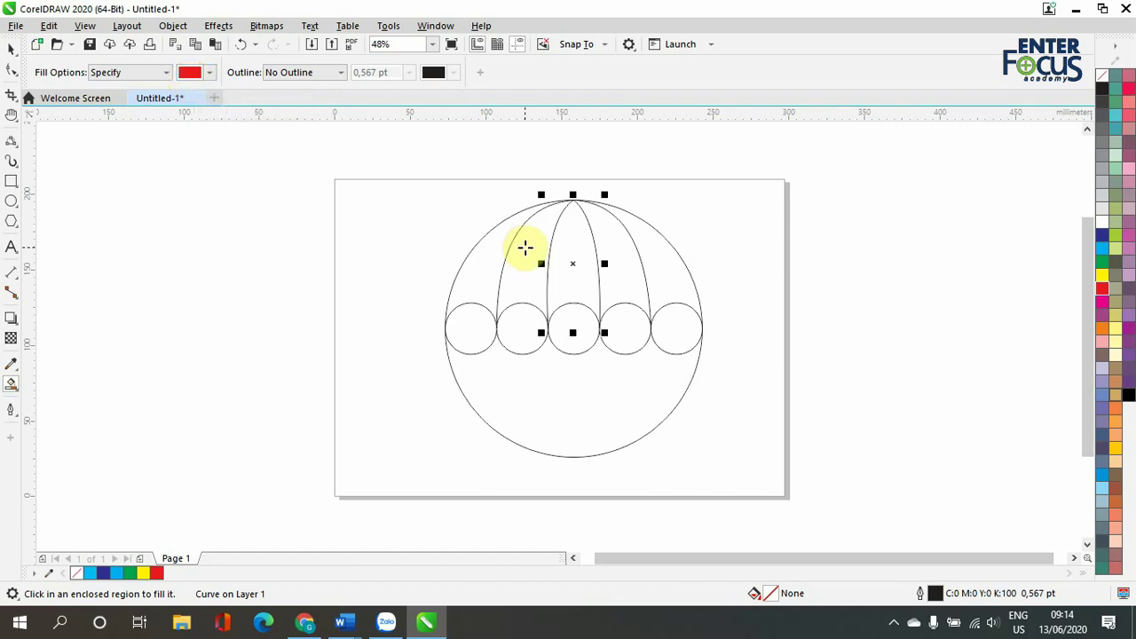
left_click(562, 293)
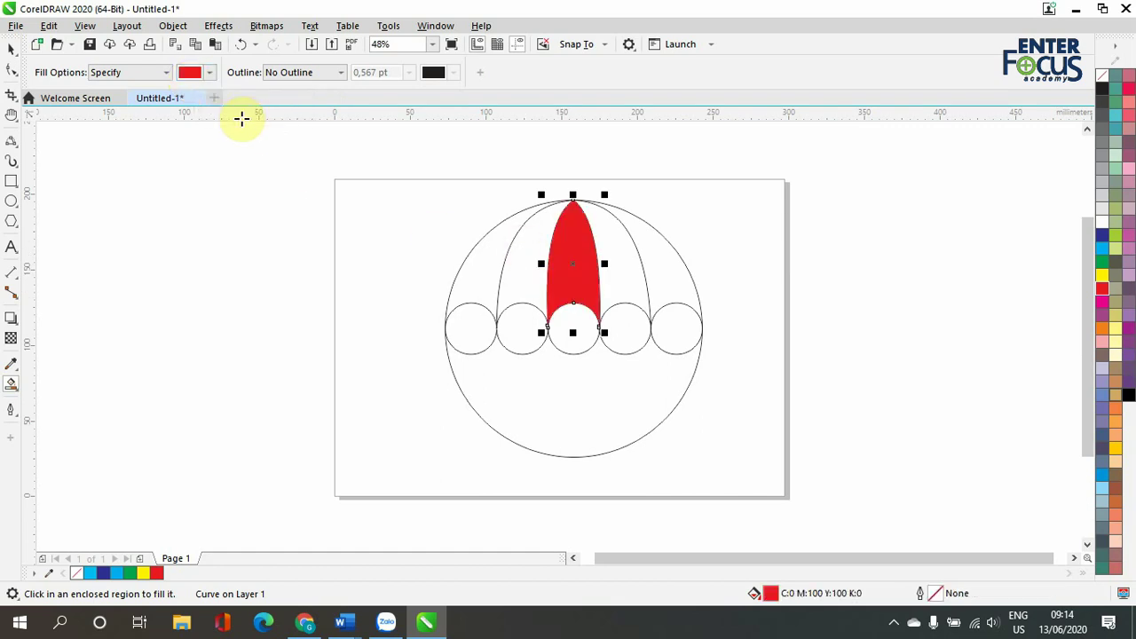
- Smart Fill the panel just left of the red one with green and the leftmost panel with yellow from the CMYK Palette
left_click(189, 74)
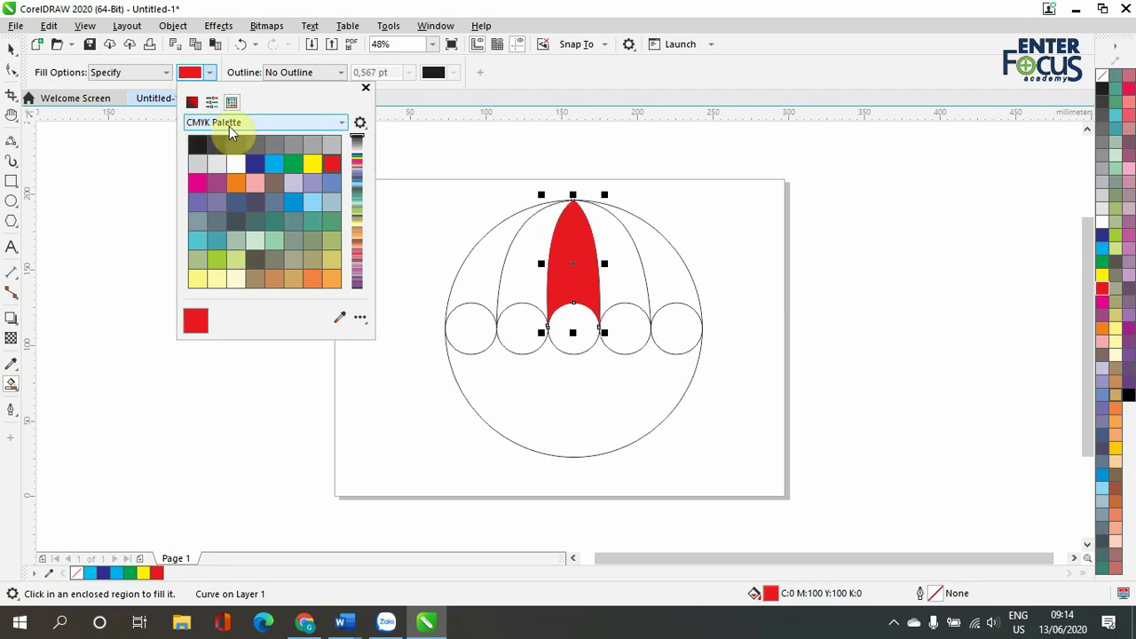
left_click(345, 125)
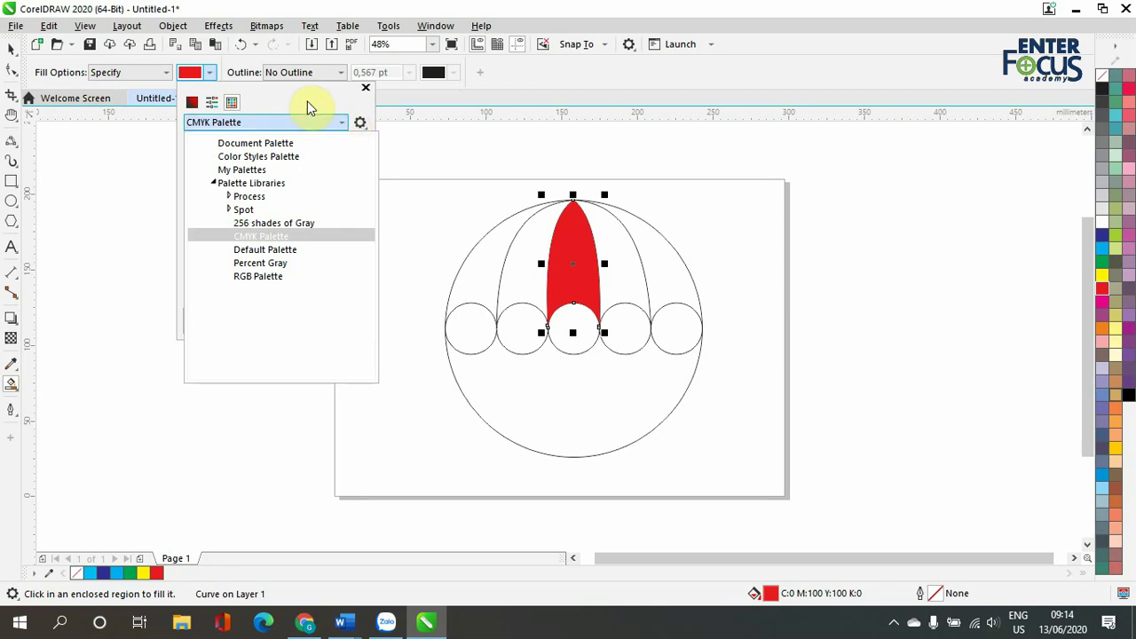
left_click(307, 102)
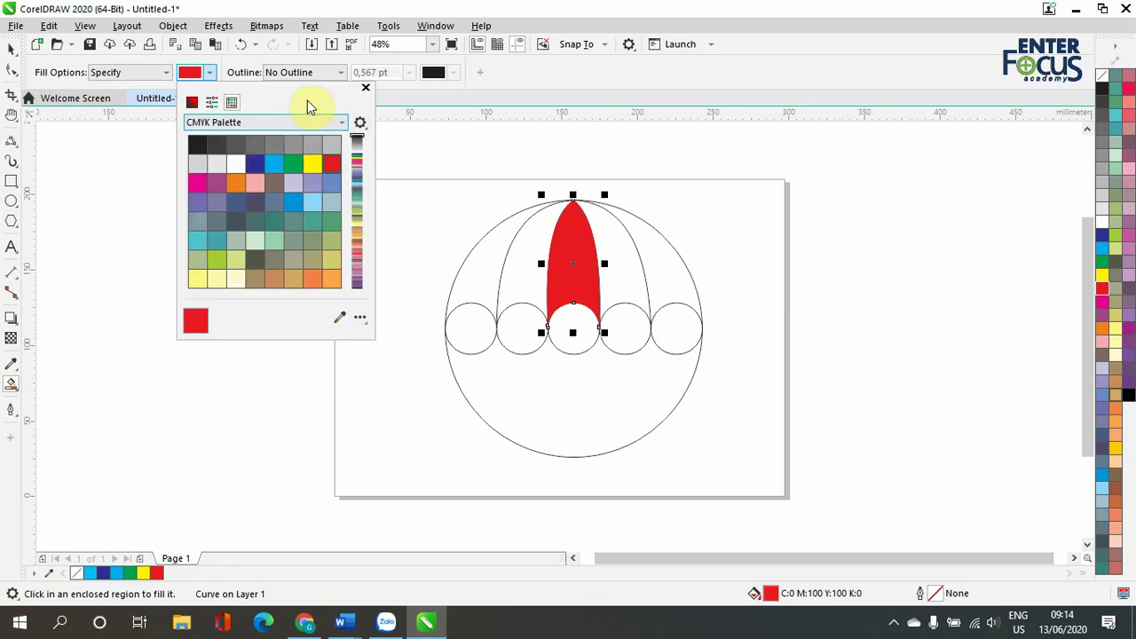
left_click(293, 167)
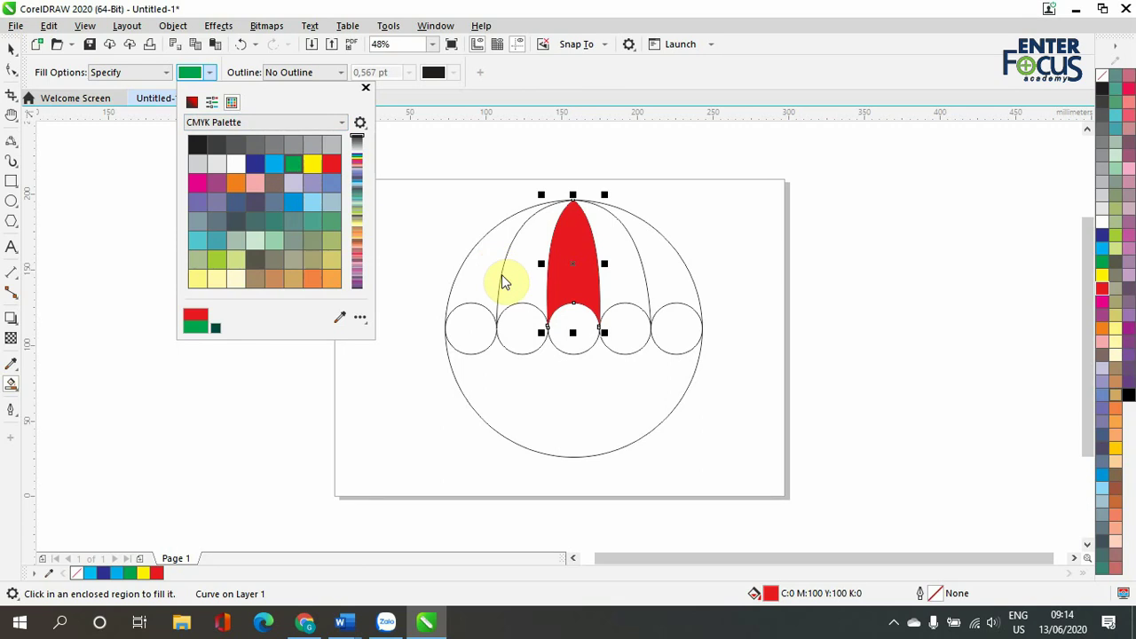
left_click(515, 277)
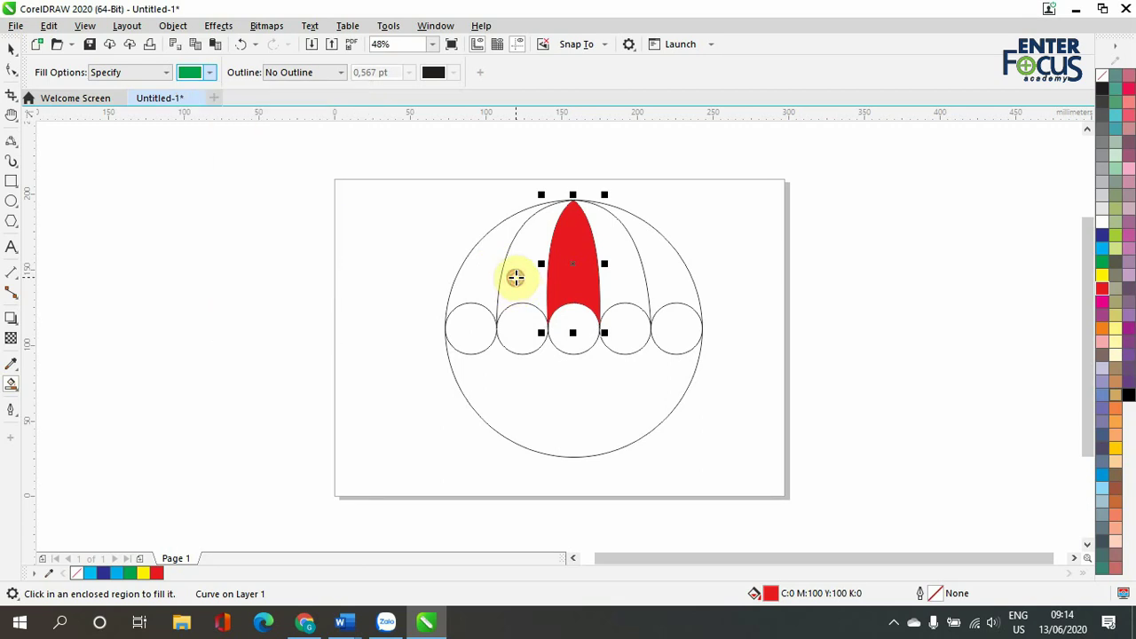
left_click(188, 72)
left_click(317, 162)
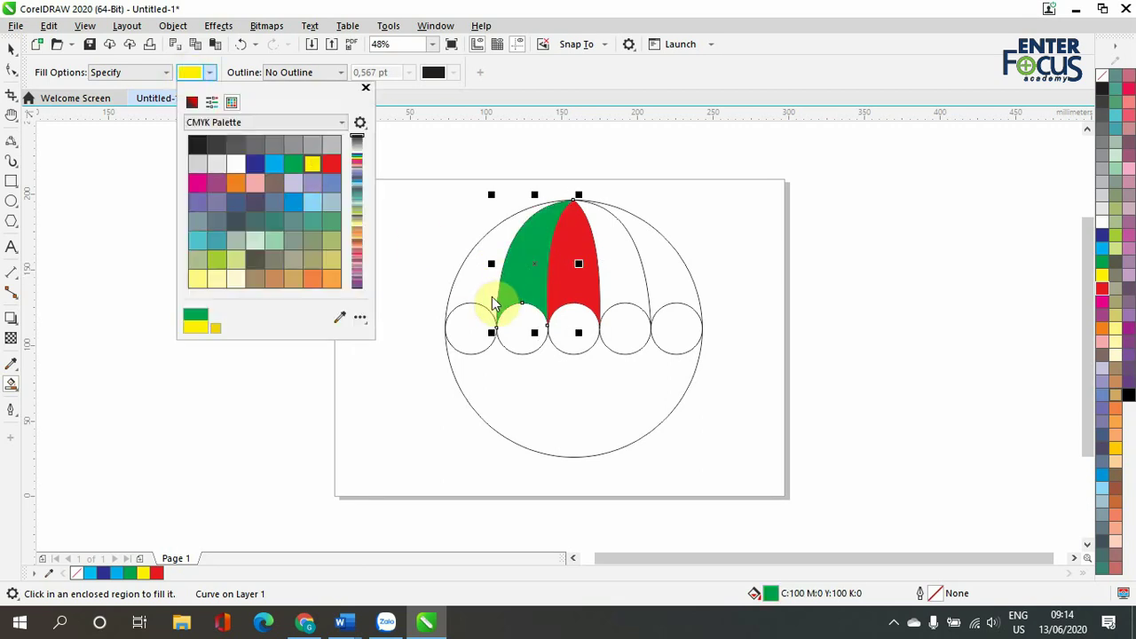
left_click(482, 285)
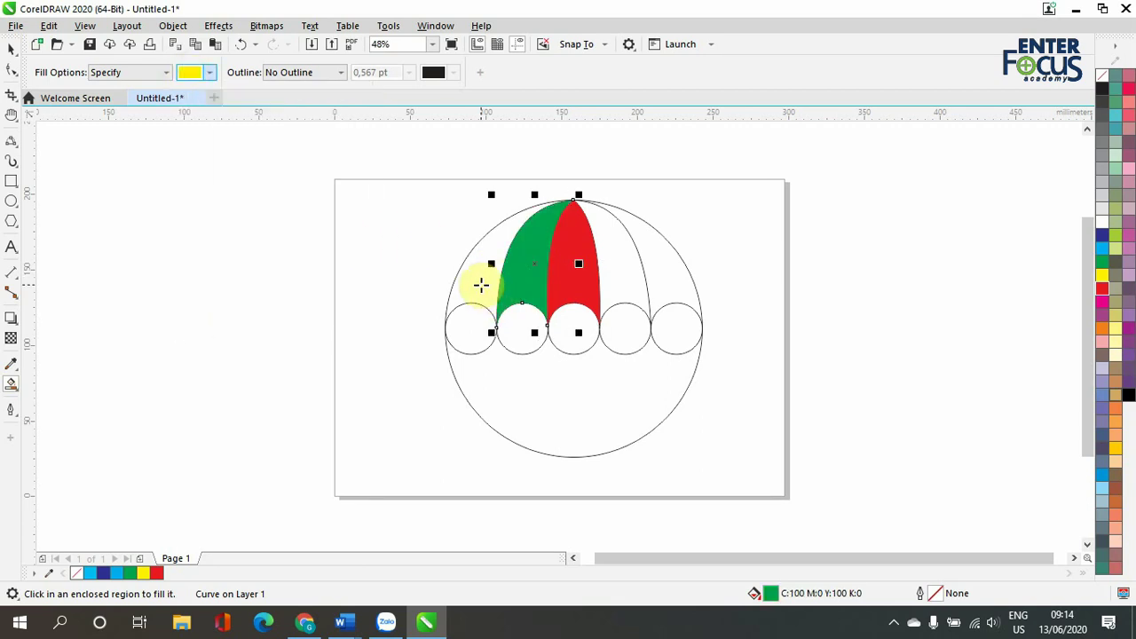
- Smart Fill the panel just right of the red one with dark blue and the rightmost panel with cyan
left_click(187, 74)
left_click(259, 166)
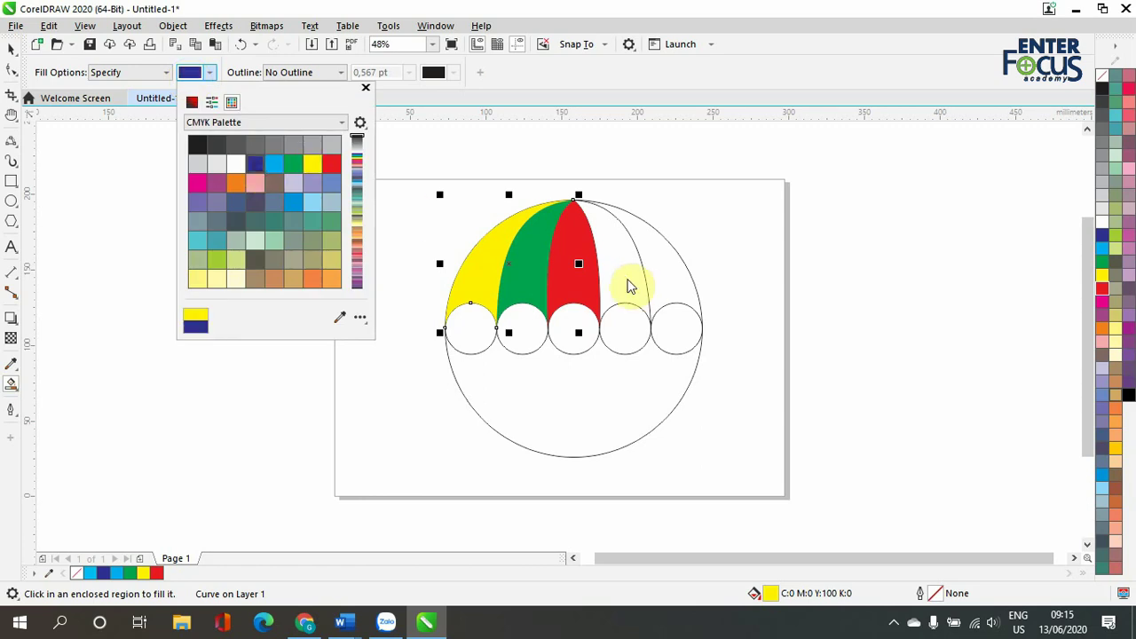
left_click(627, 284)
left_click(188, 72)
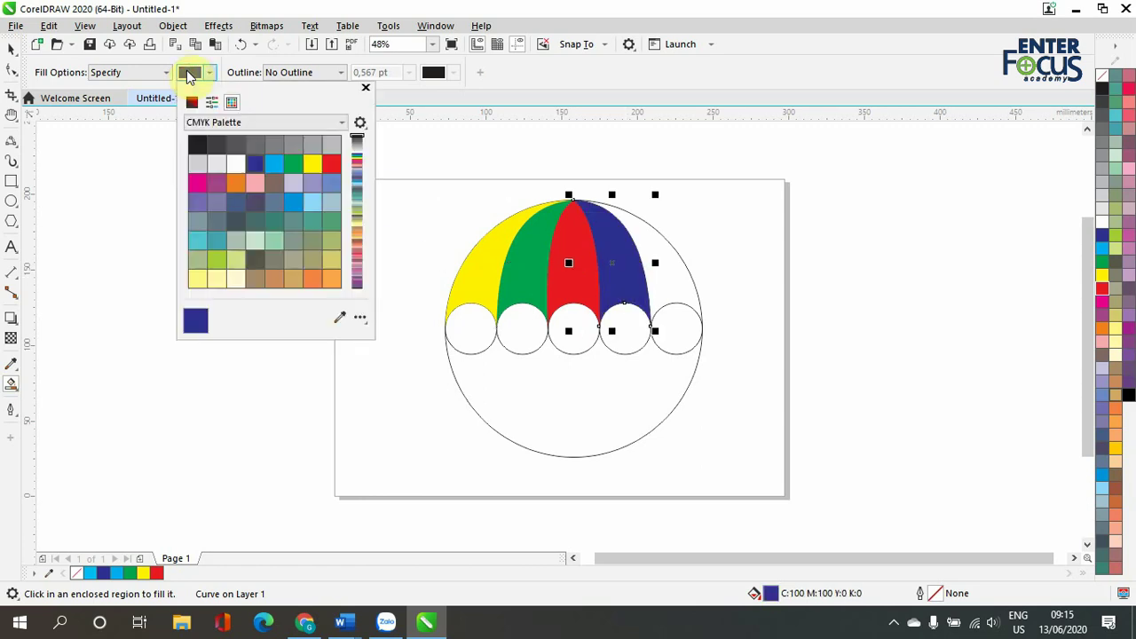
left_click(278, 168)
left_click(655, 281)
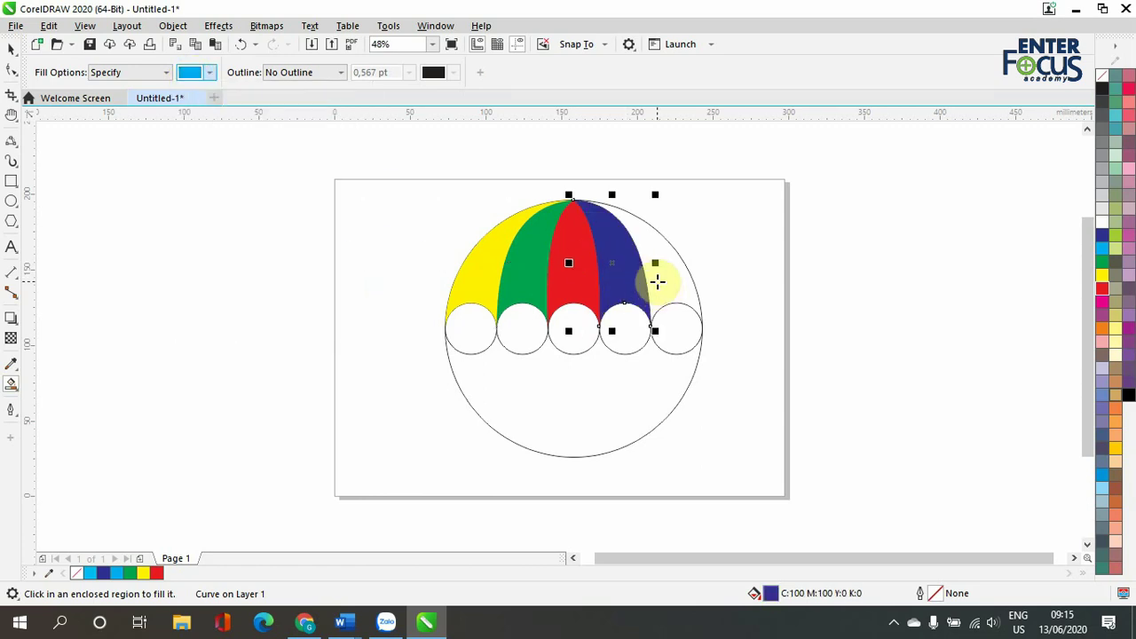
left_click(10, 49)
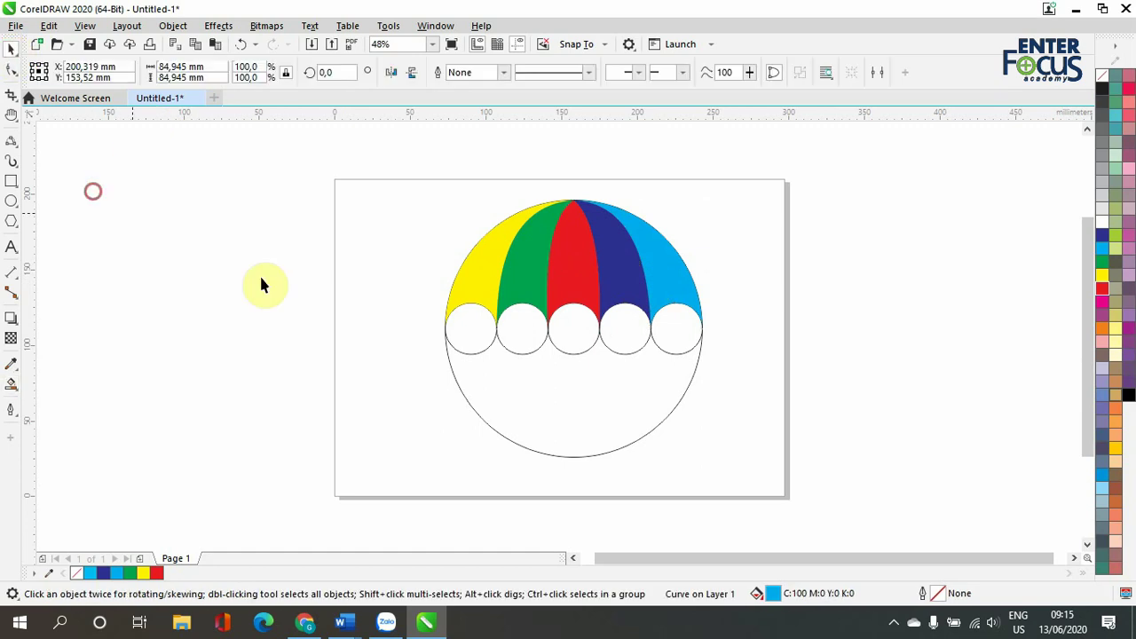
left_click(266, 284)
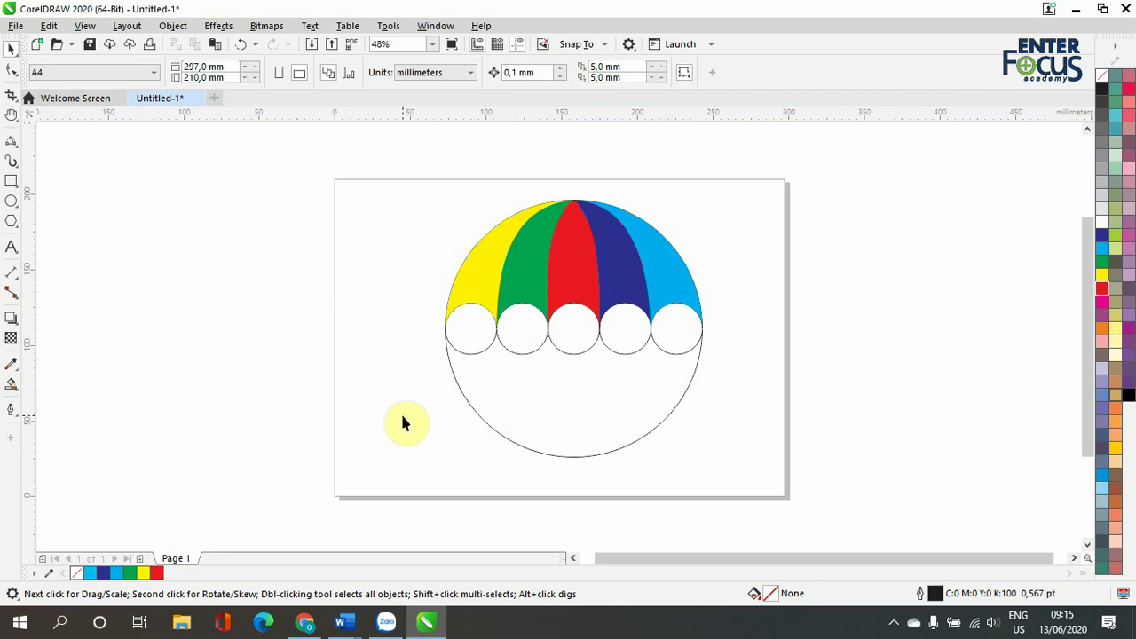
- Delete the large circle and the five small construction circles, and group the remaining umbrella canopy objects
left_click_drag(402, 415, 709, 349)
key("Delete")
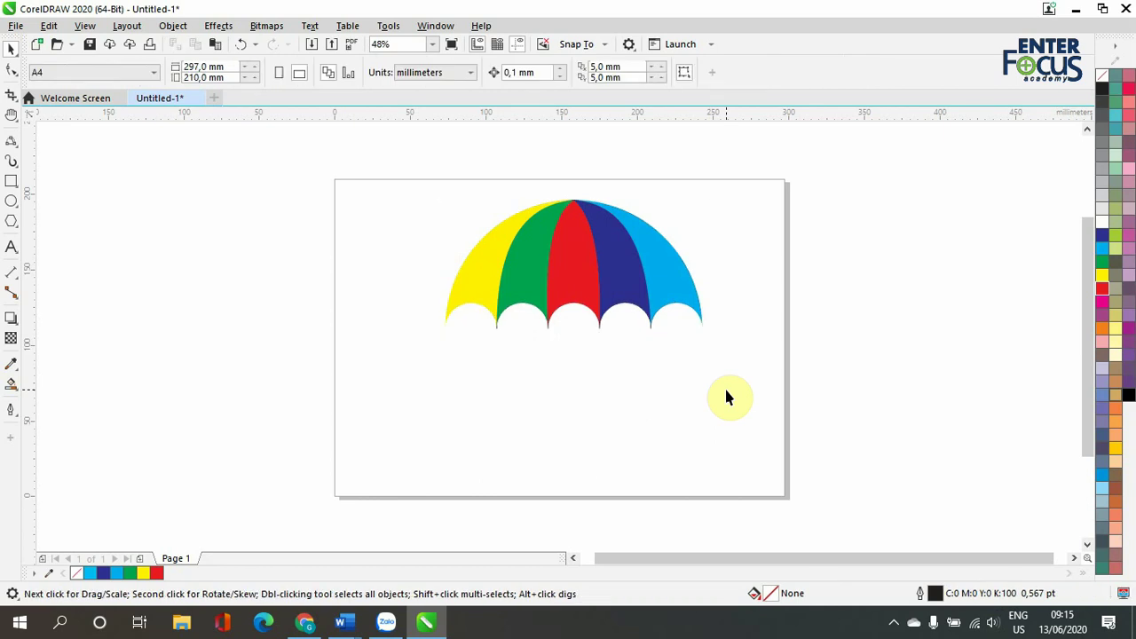
left_click_drag(411, 176, 749, 360)
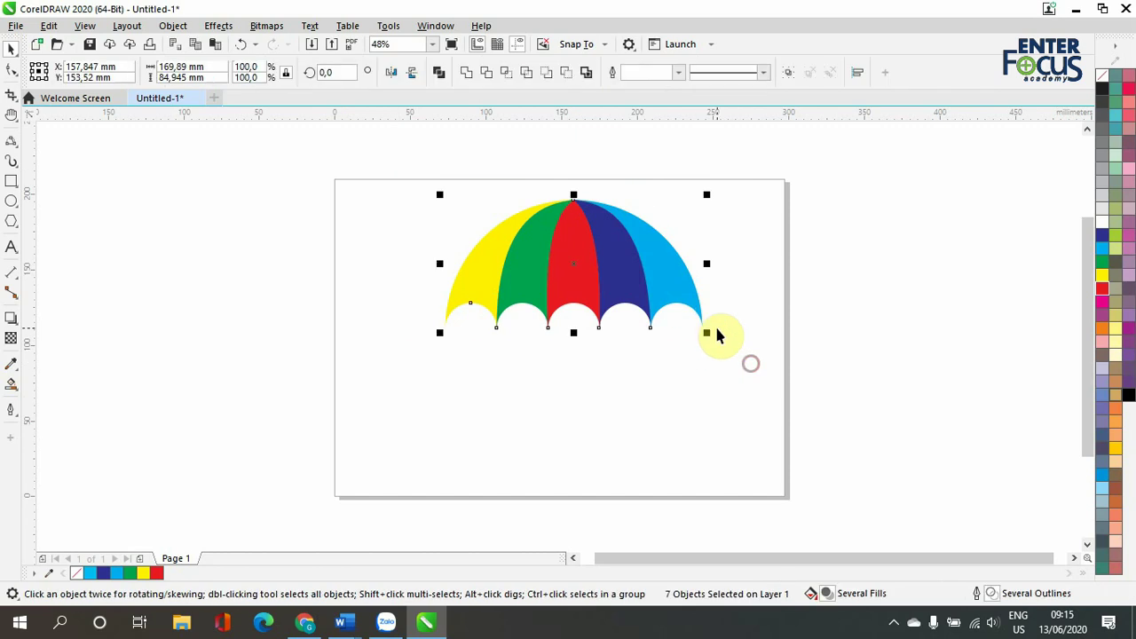
left_click(788, 72)
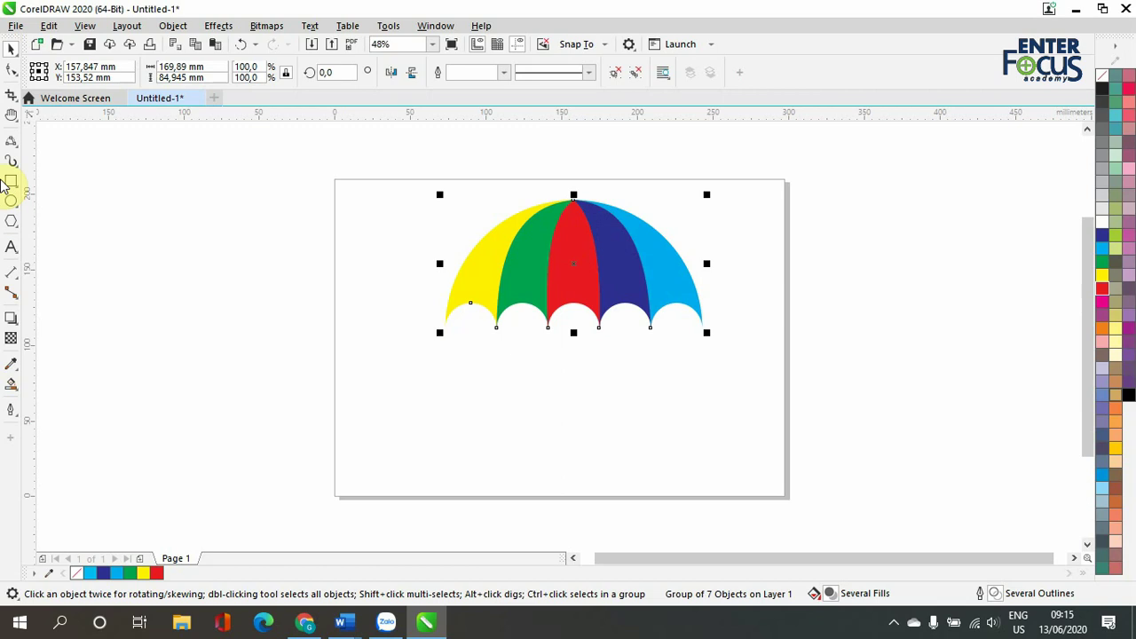
- Draw a vertical 2-Point Line about 179 mm long through the canopy's centre, starting slightly above its peak
left_click(12, 142)
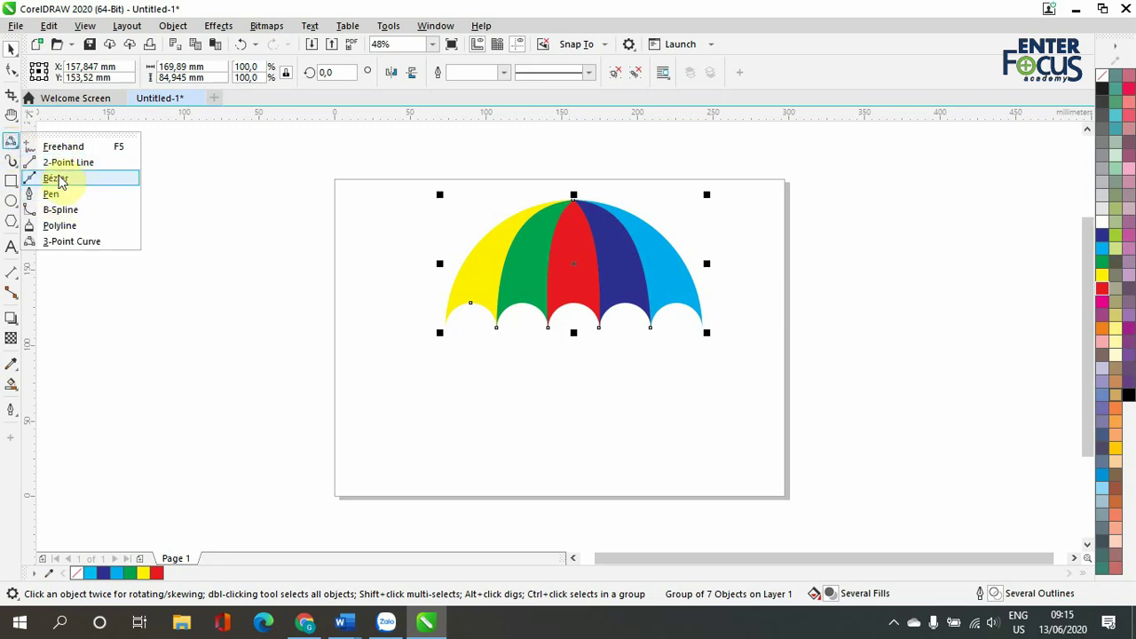
left_click(75, 169)
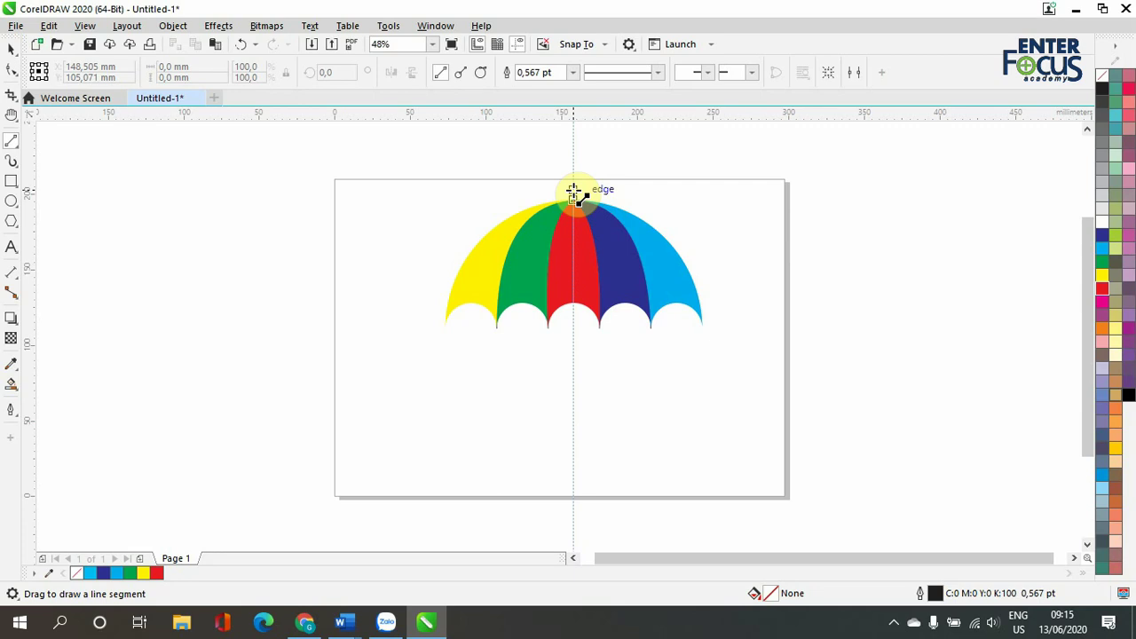
left_click_drag(574, 192, 574, 461)
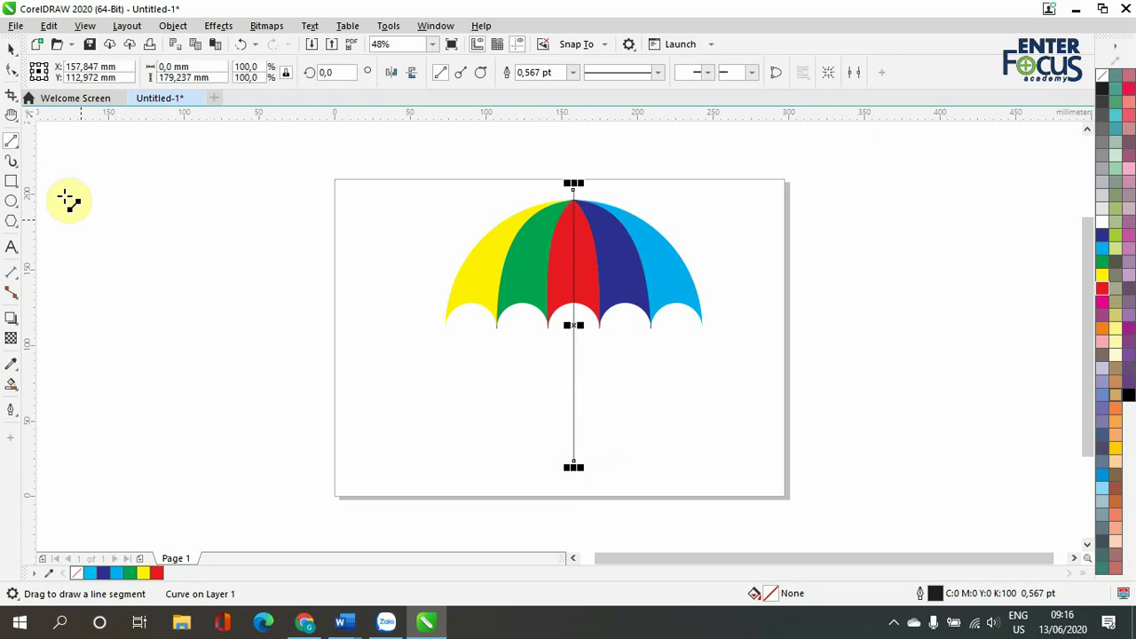
- Set the vertical shaft line's outline width to 2.0 pt and send the line behind the canopy
left_click(9, 51)
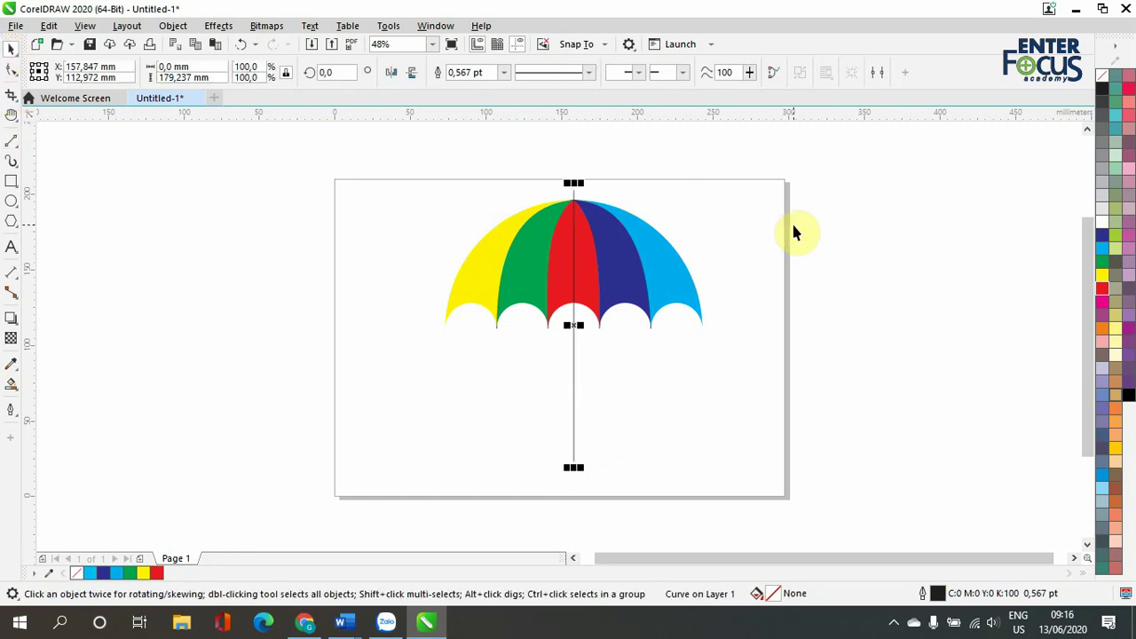
left_click(503, 72)
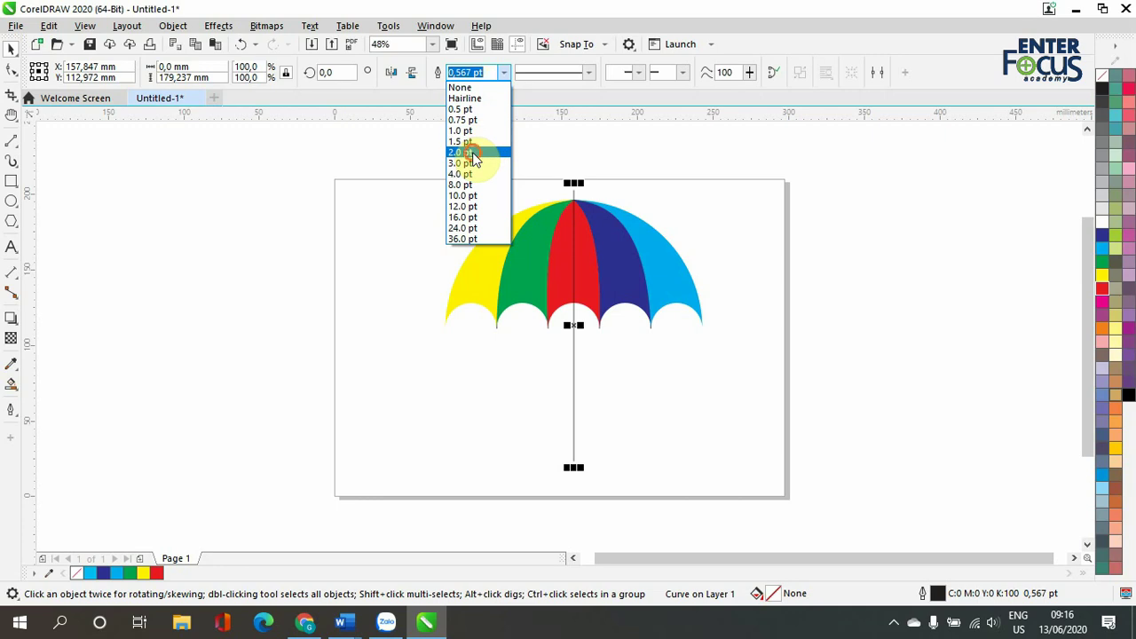
left_click(473, 154)
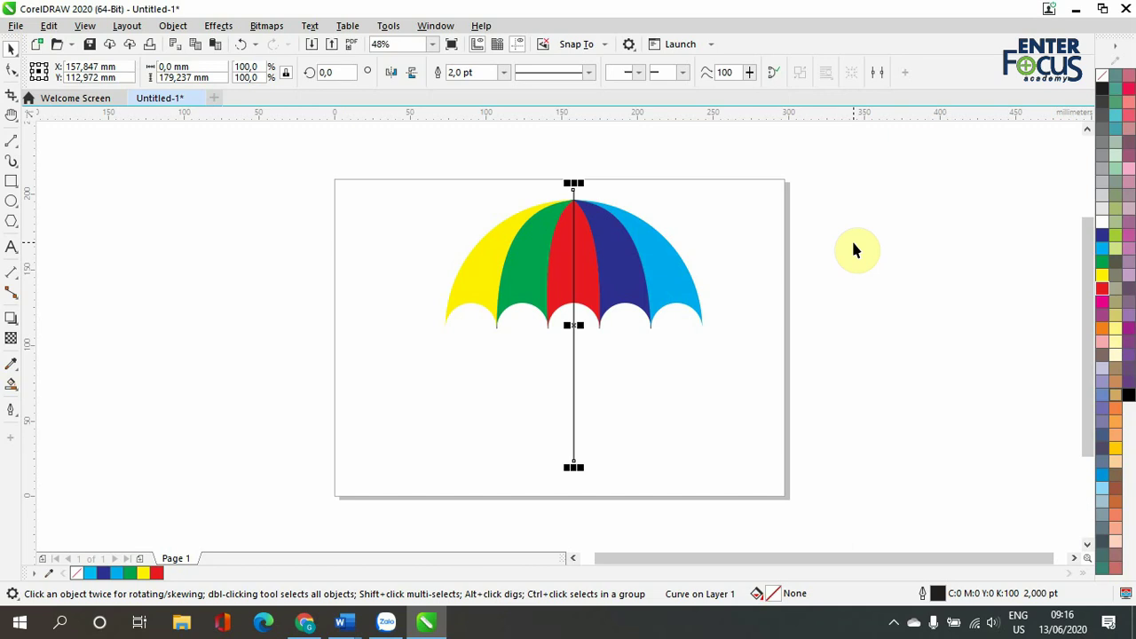
key("shift+Page_Down")
left_click(765, 267)
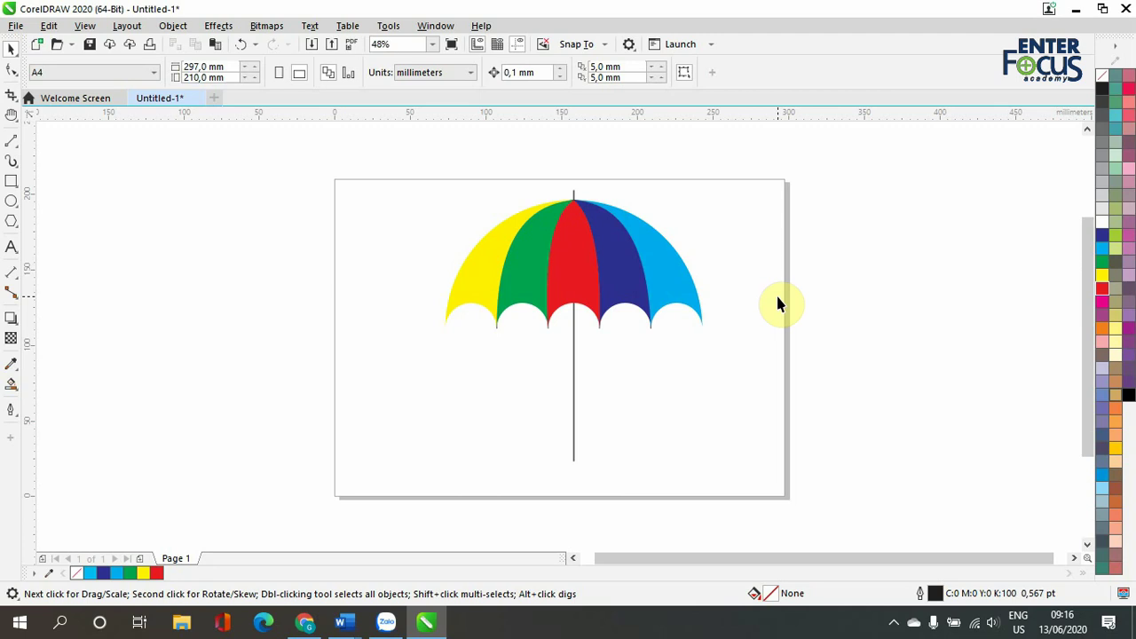
- Draw a circle about 27 mm in diameter just below and right of the shaft's lower end, with a 2.0 pt outline
left_click(12, 201)
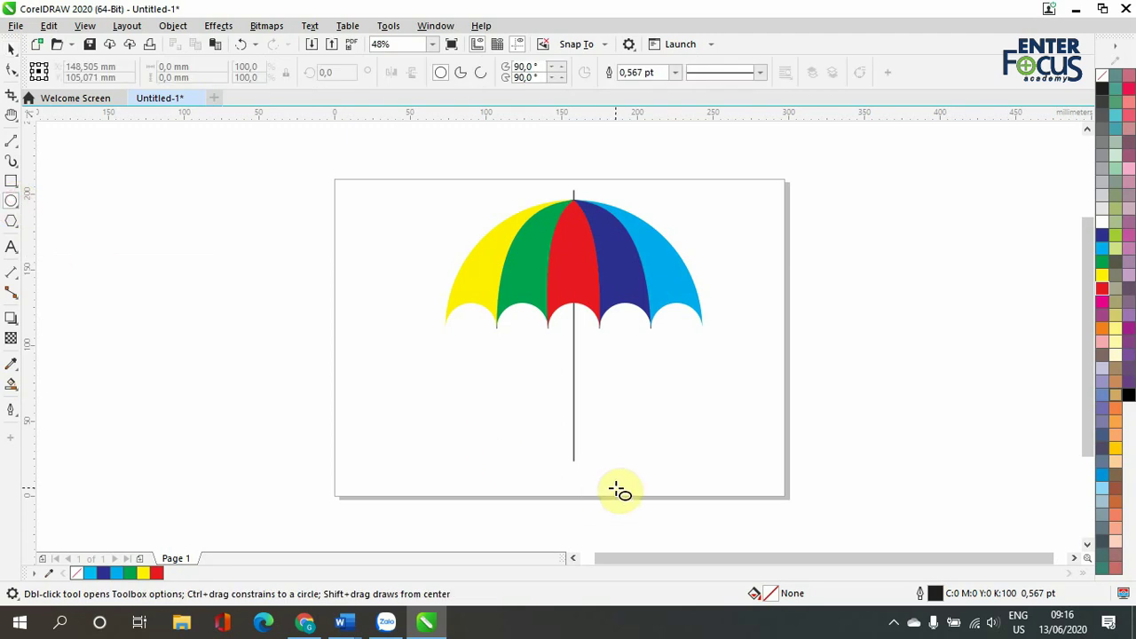
left_click_drag(587, 460, 629, 484)
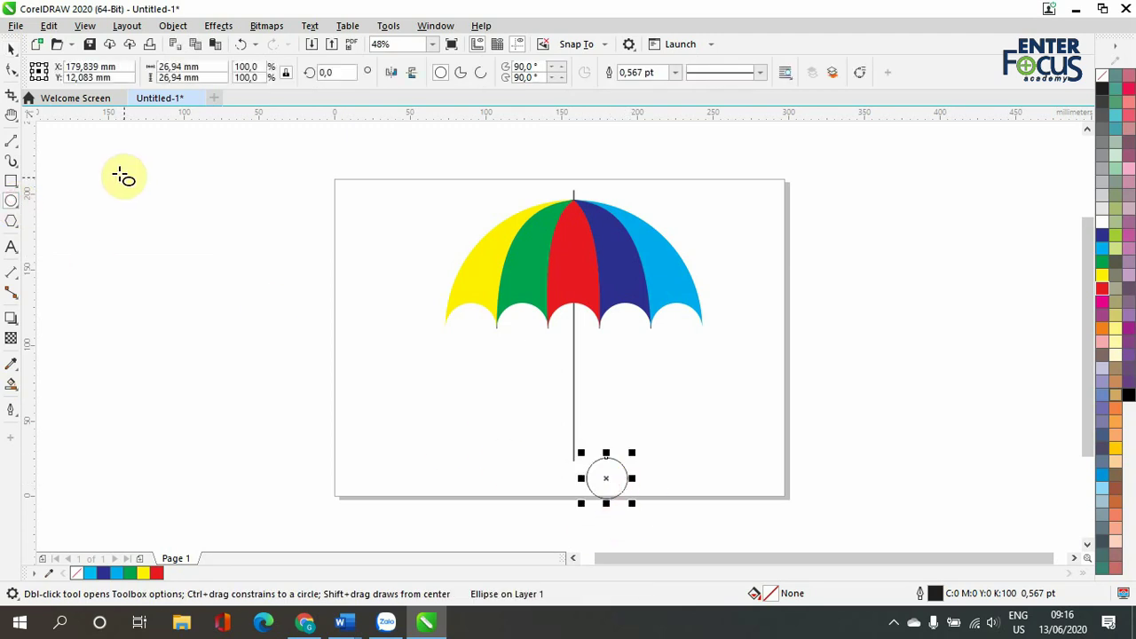
left_click(11, 51)
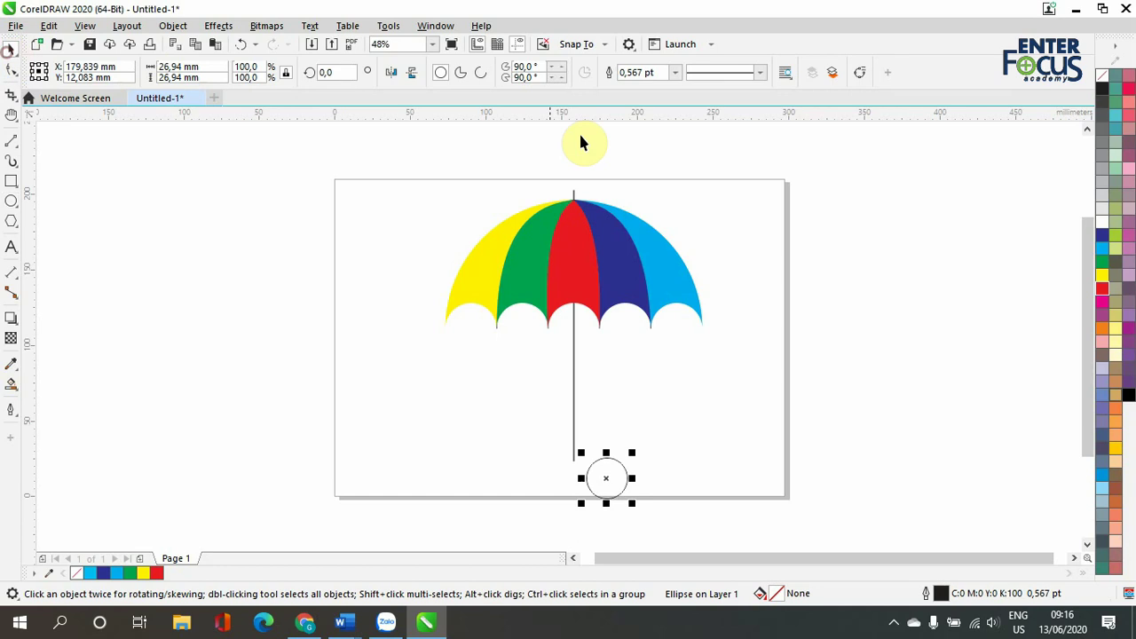
left_click(674, 73)
left_click(639, 153)
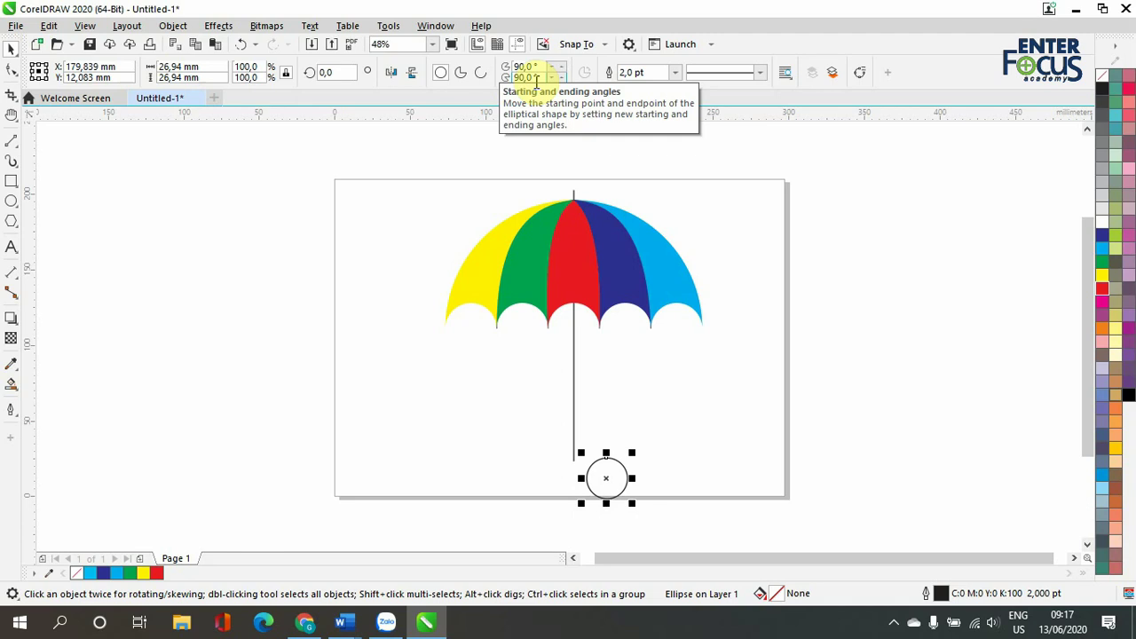
- Turn the small circle into an arc with a starting angle of 180° and an ending angle of 360°
left_click_drag(536, 69, 514, 68)
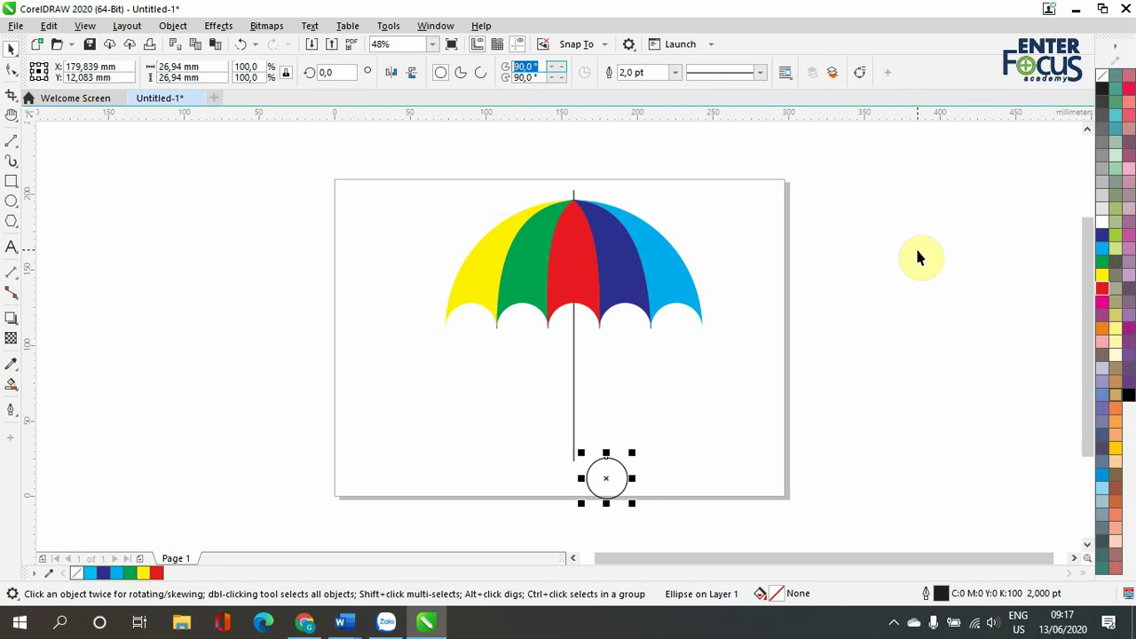
type("180")
left_click_drag(540, 77, 513, 77)
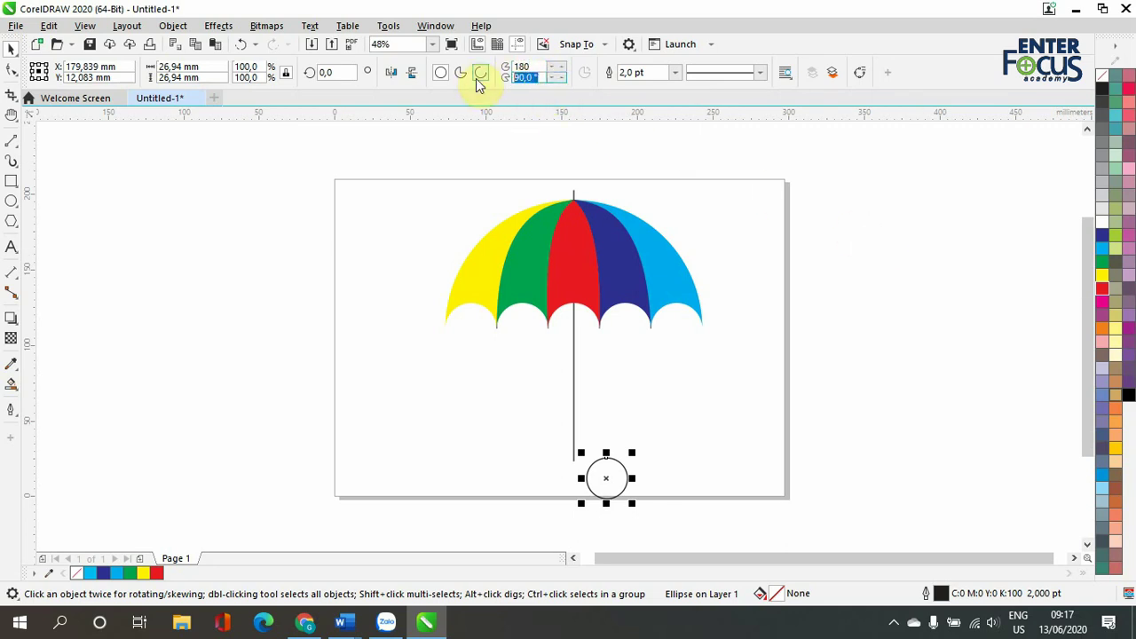
type("360")
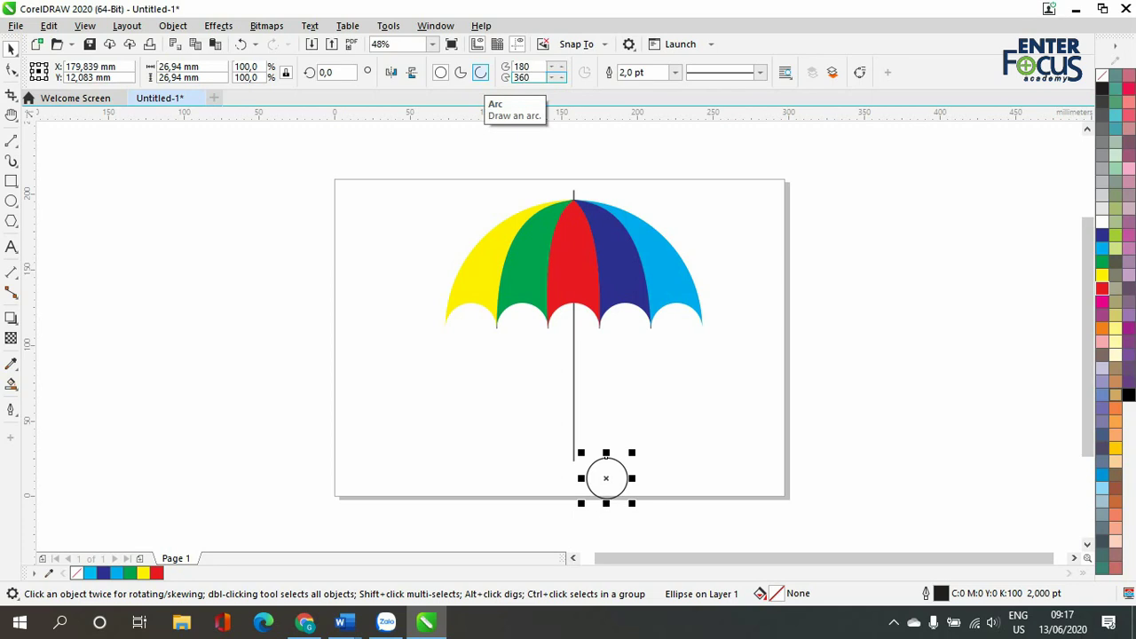
left_click(479, 78)
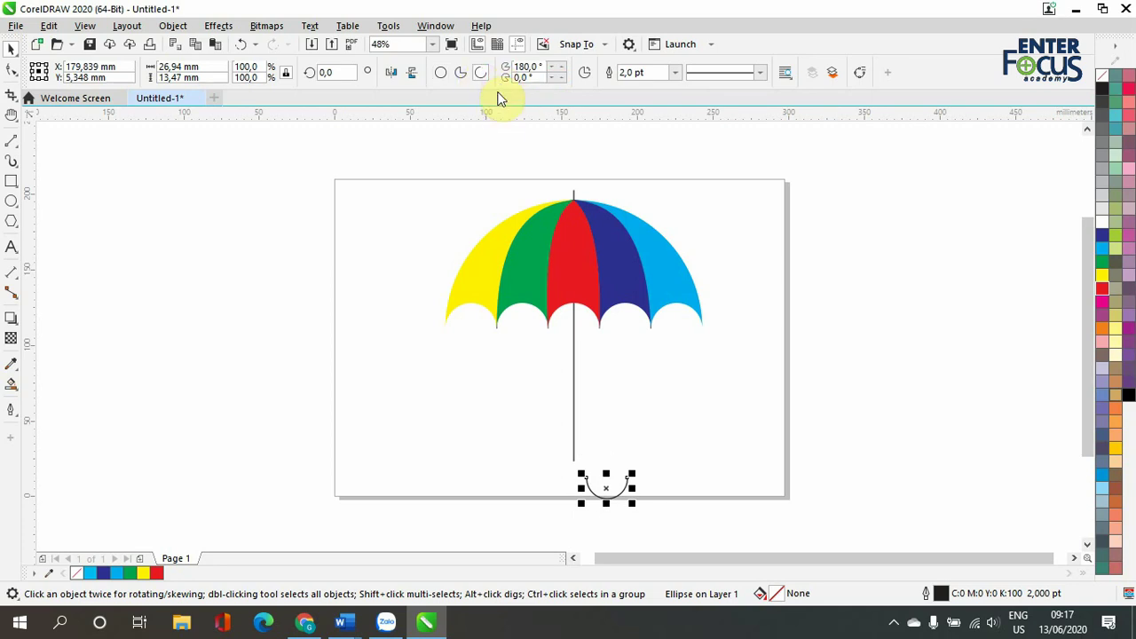
- Align the half-circle arc's left end horizontally with the vertical shaft line
key("z")
left_click_drag(540, 388, 694, 512)
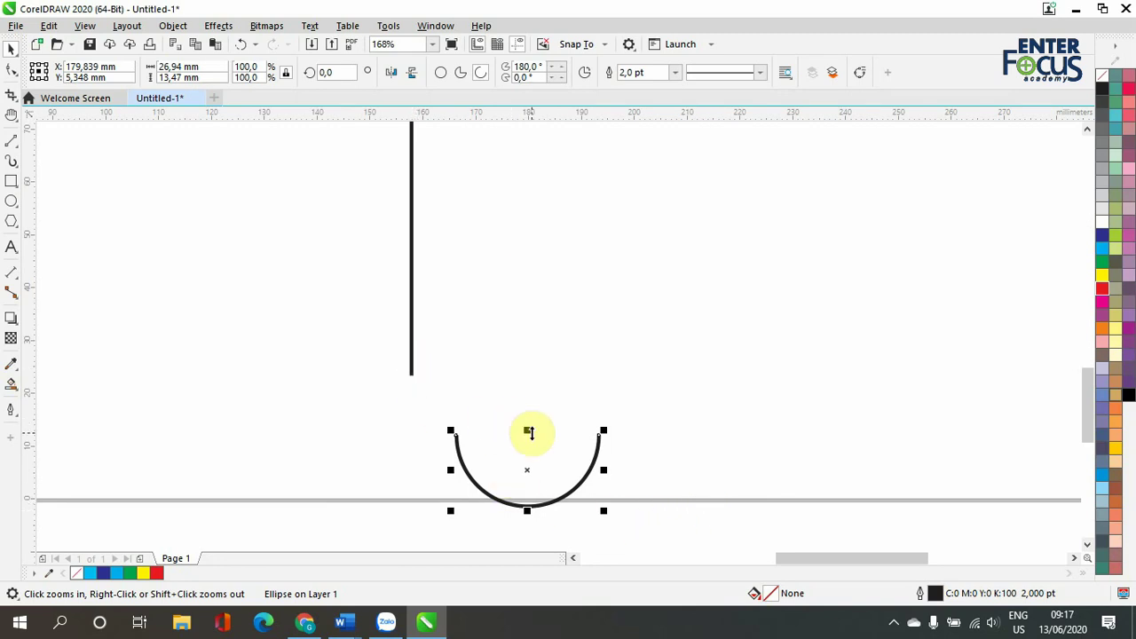
left_click(412, 353, "shift")
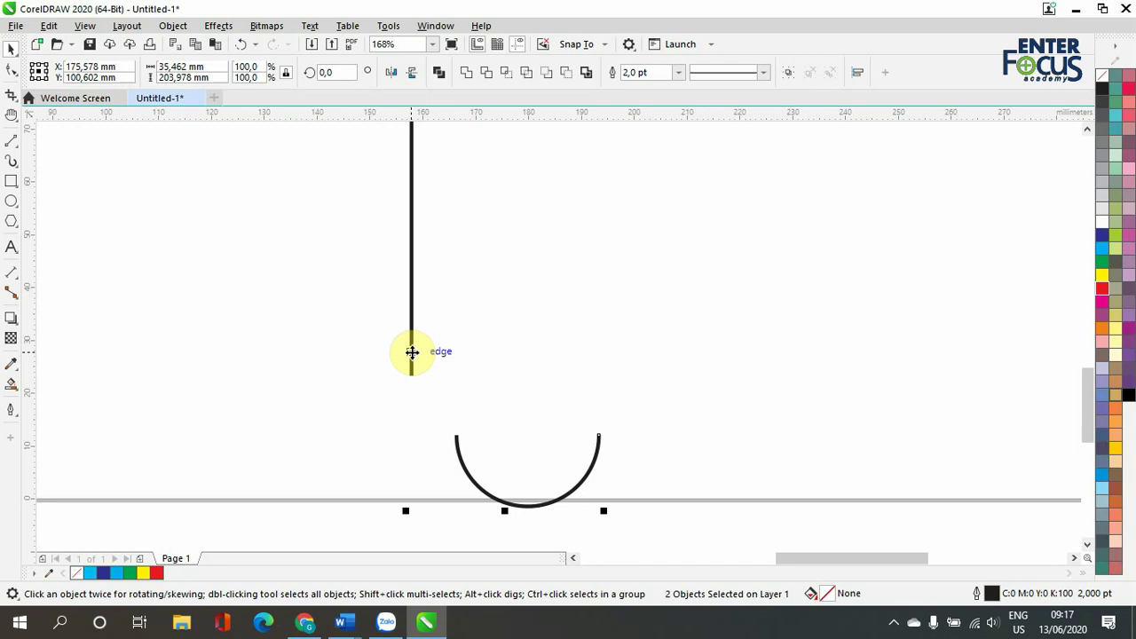
key("l")
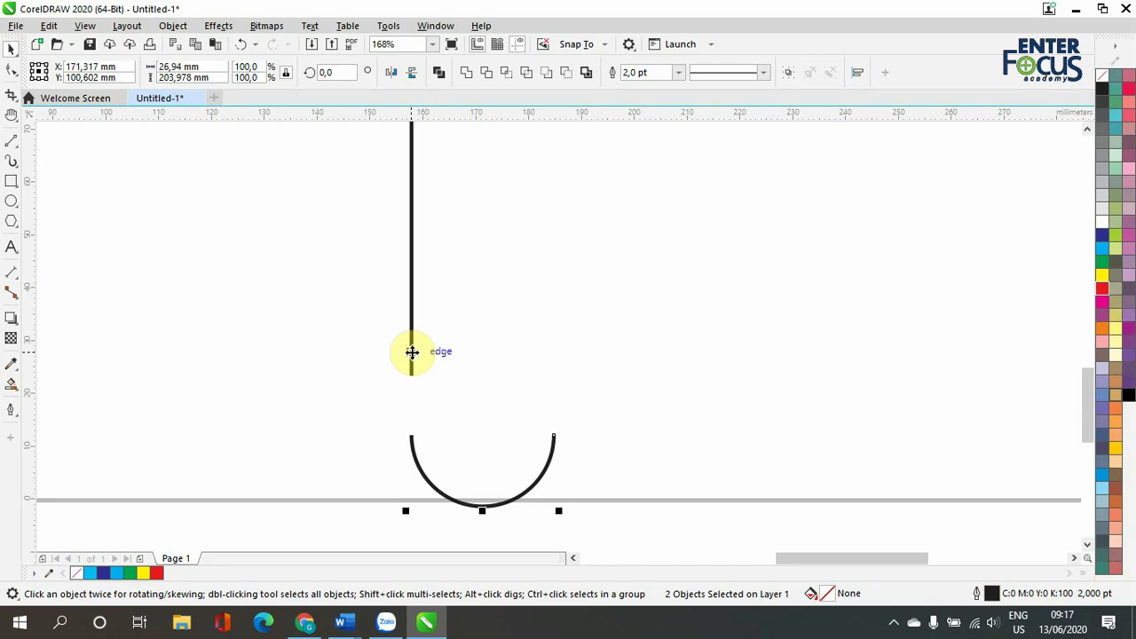
- Move the arc straight up until its left end meets the shaft's lower end
left_click(527, 498)
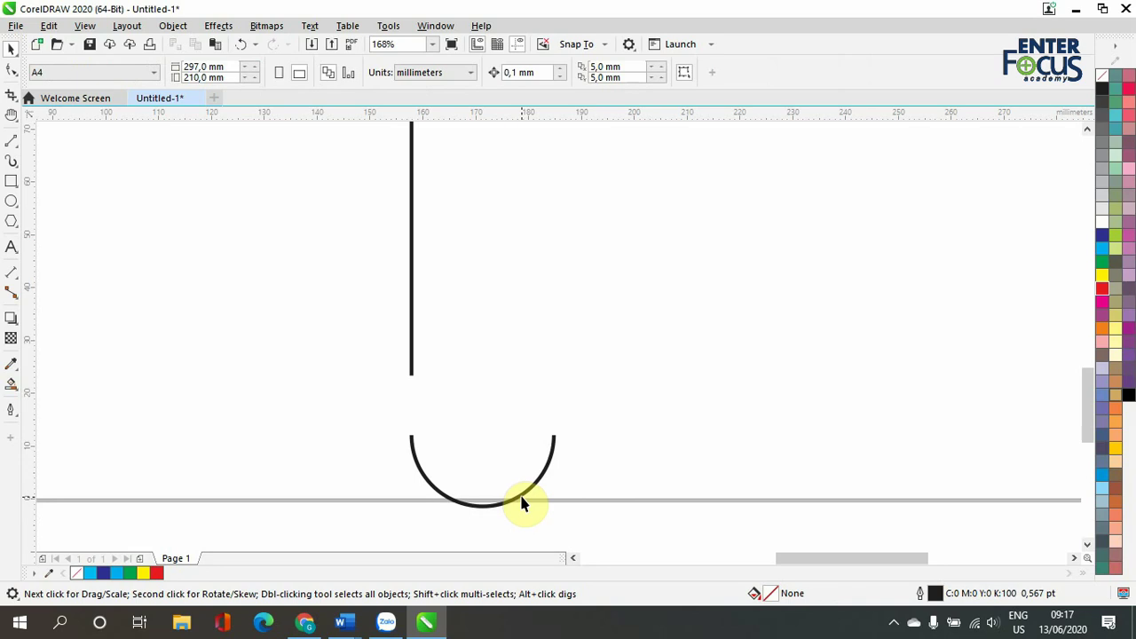
left_click(522, 504)
left_click_drag(482, 471, 480, 424)
left_click(695, 471)
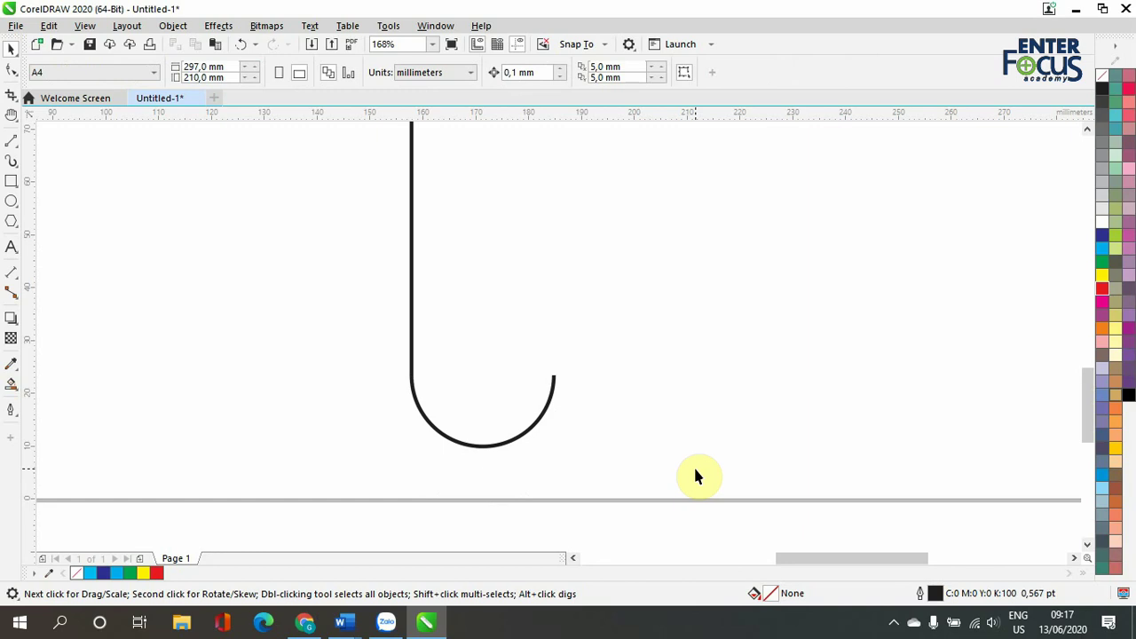
- Weld the handle arc and the vertical shaft into one curve object
scroll(695, 471, "down", 5)
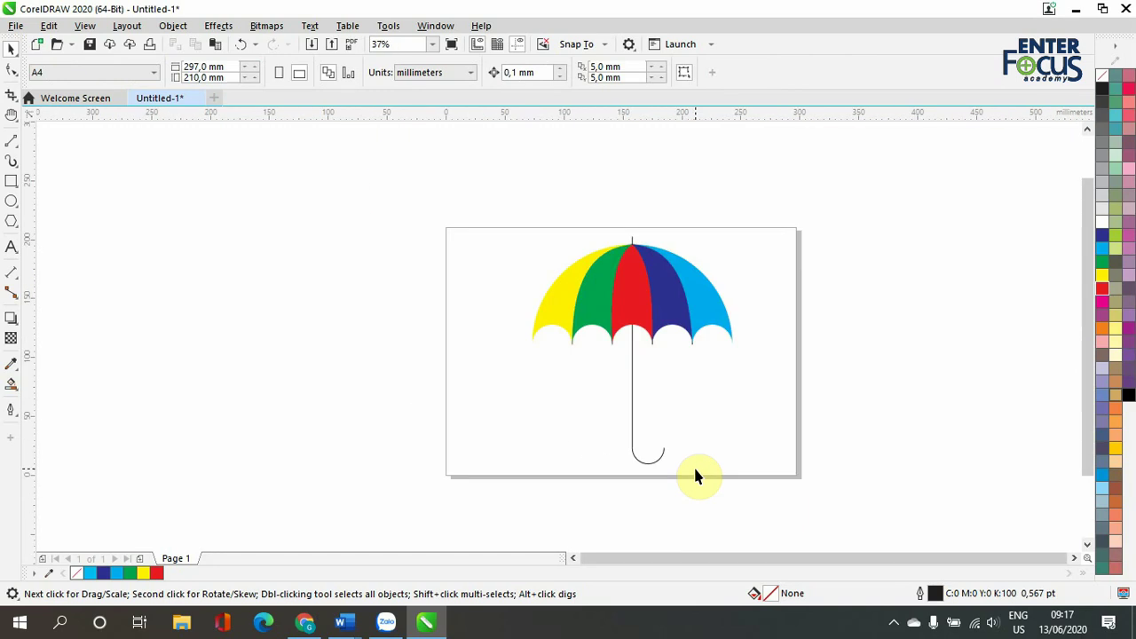
key("z")
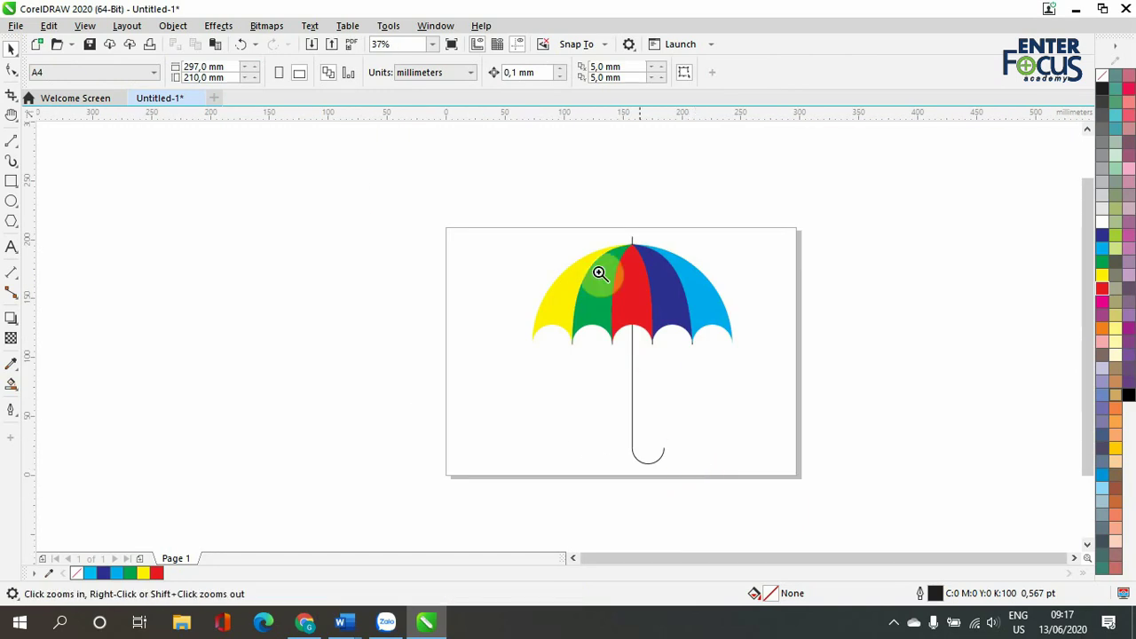
left_click_drag(525, 210, 810, 506)
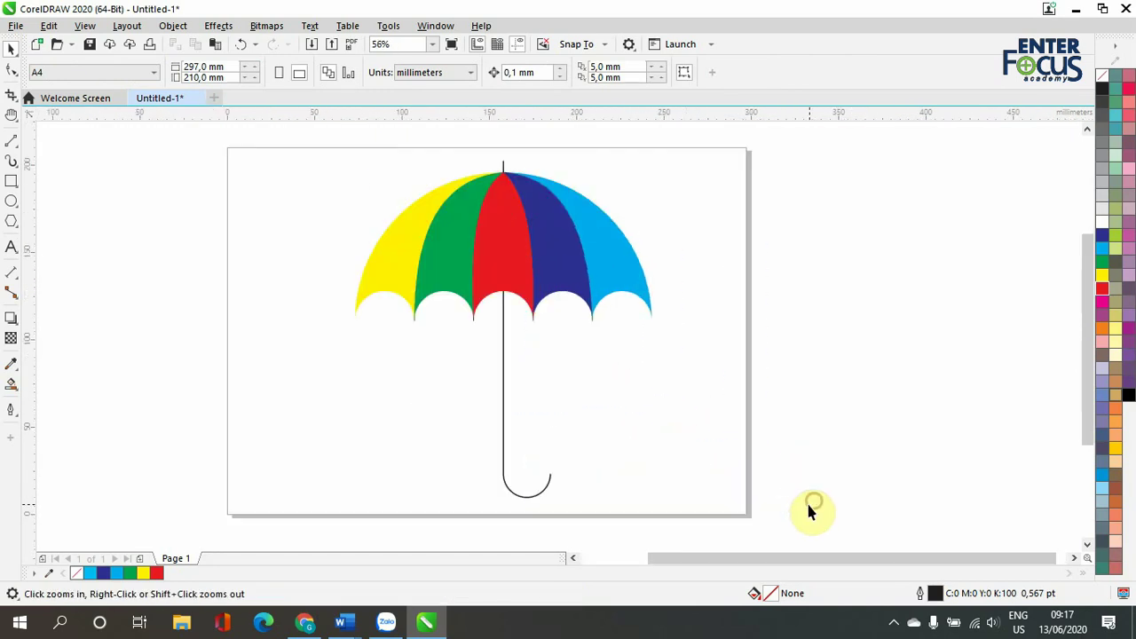
key("space")
left_click(526, 500)
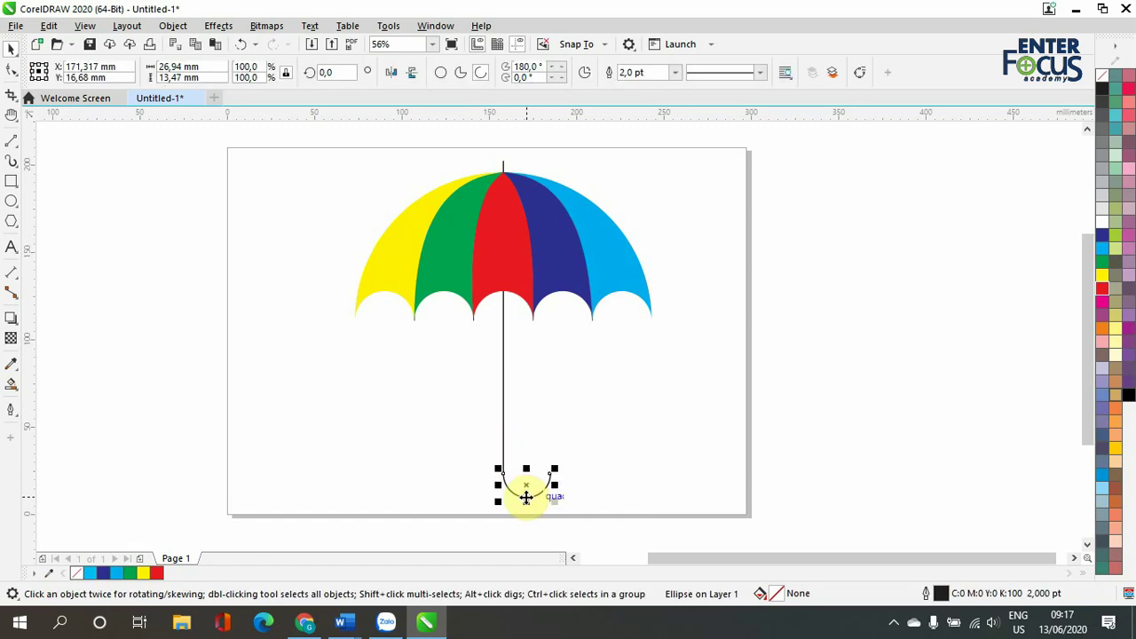
left_click(503, 431, "shift")
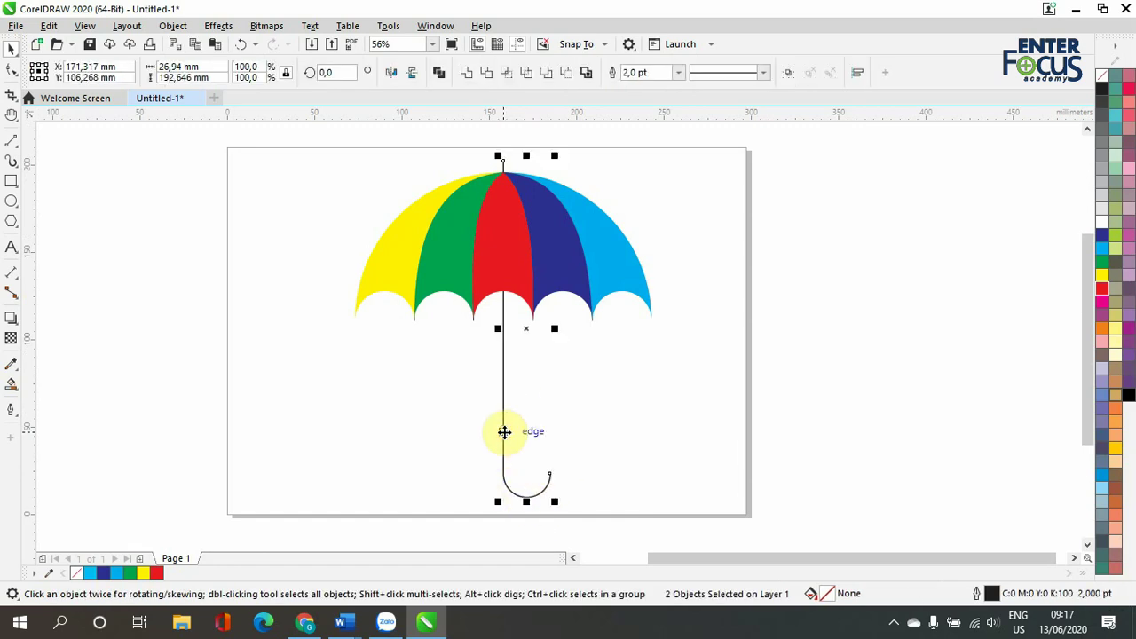
left_click(467, 76)
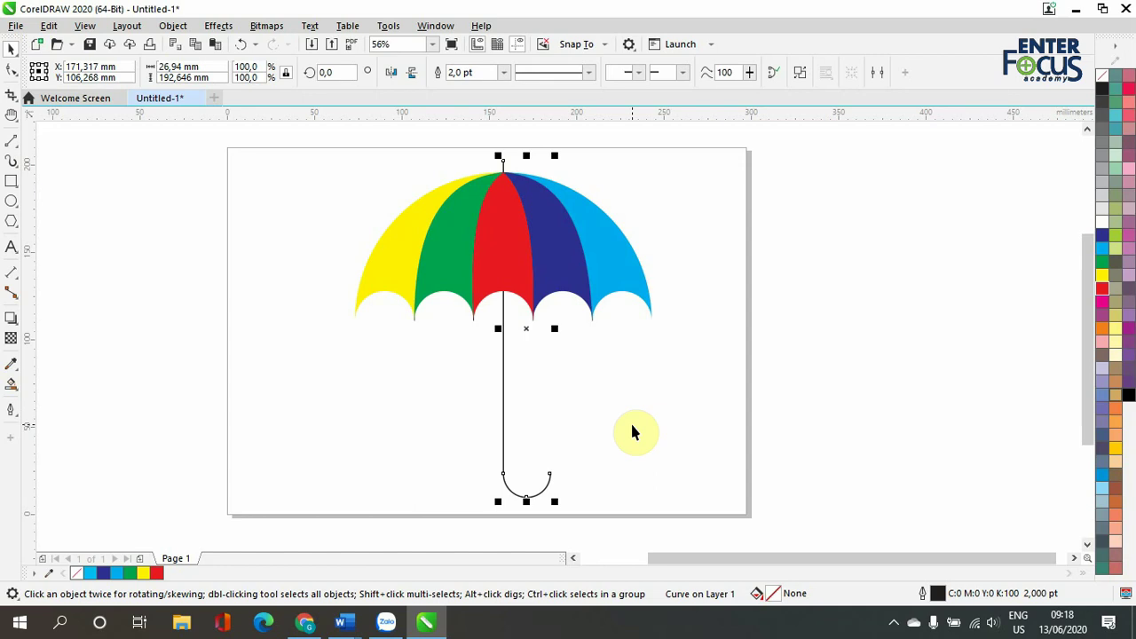
- Join the two coincident end nodes where the straight shaft meets the handle arc
key("z")
left_click_drag(490, 450, 556, 504)
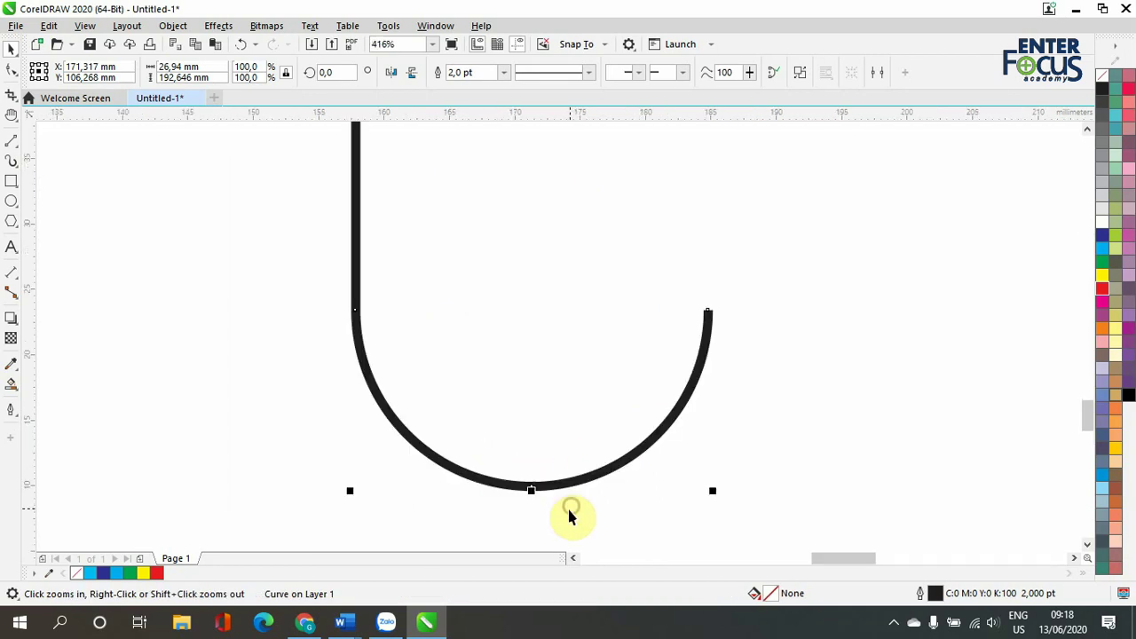
left_click(12, 71)
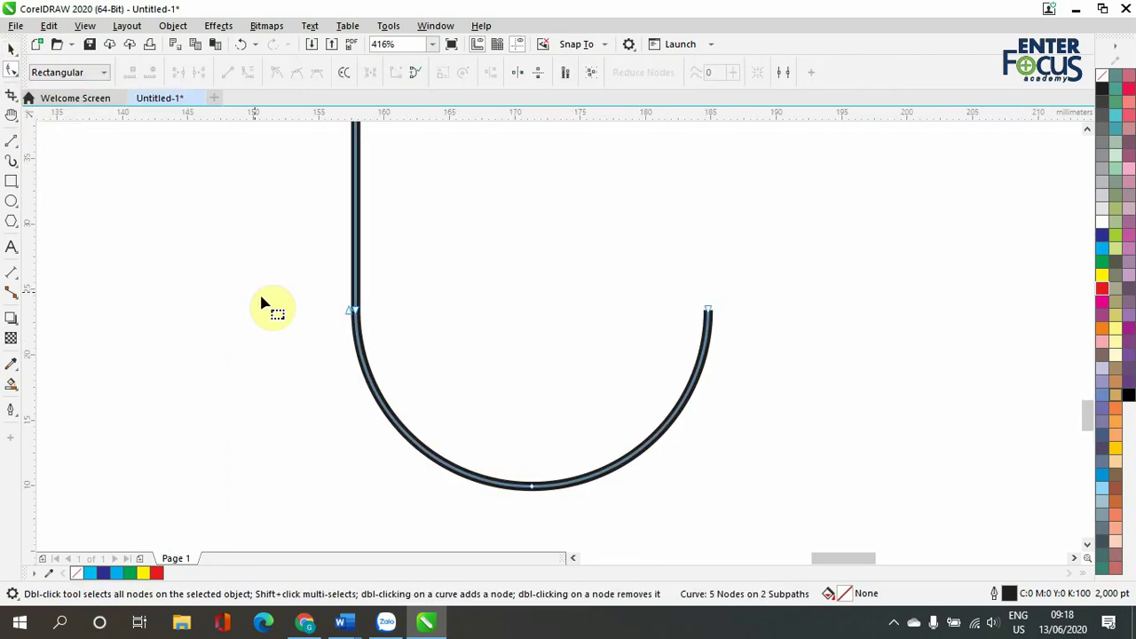
left_click_drag(299, 286, 396, 340)
left_click_drag(395, 333, 391, 329)
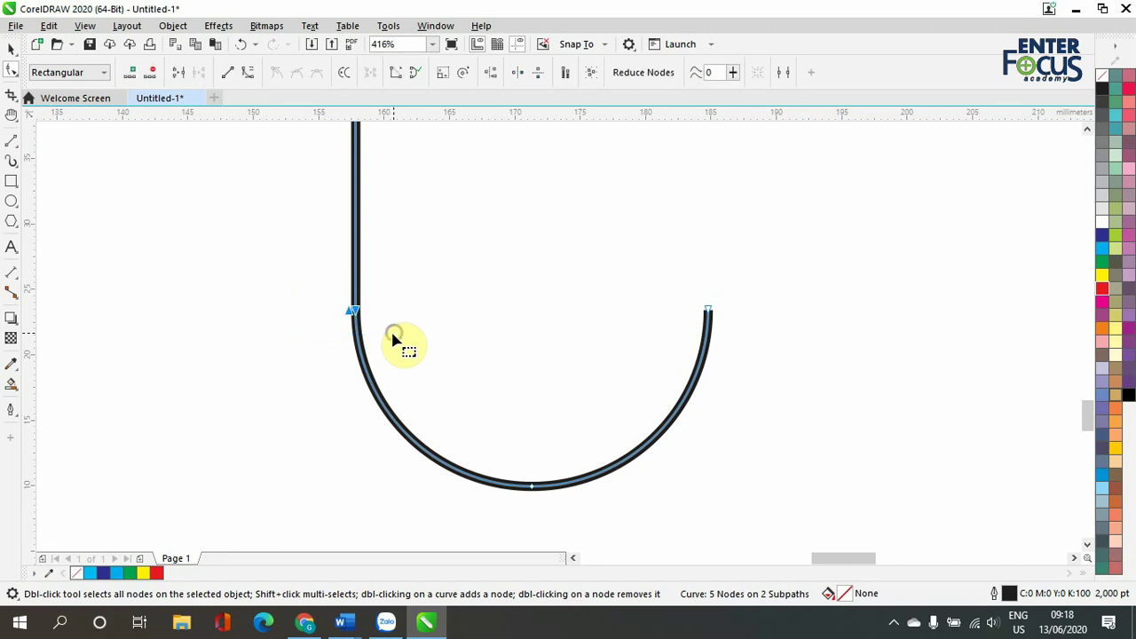
left_click(178, 80)
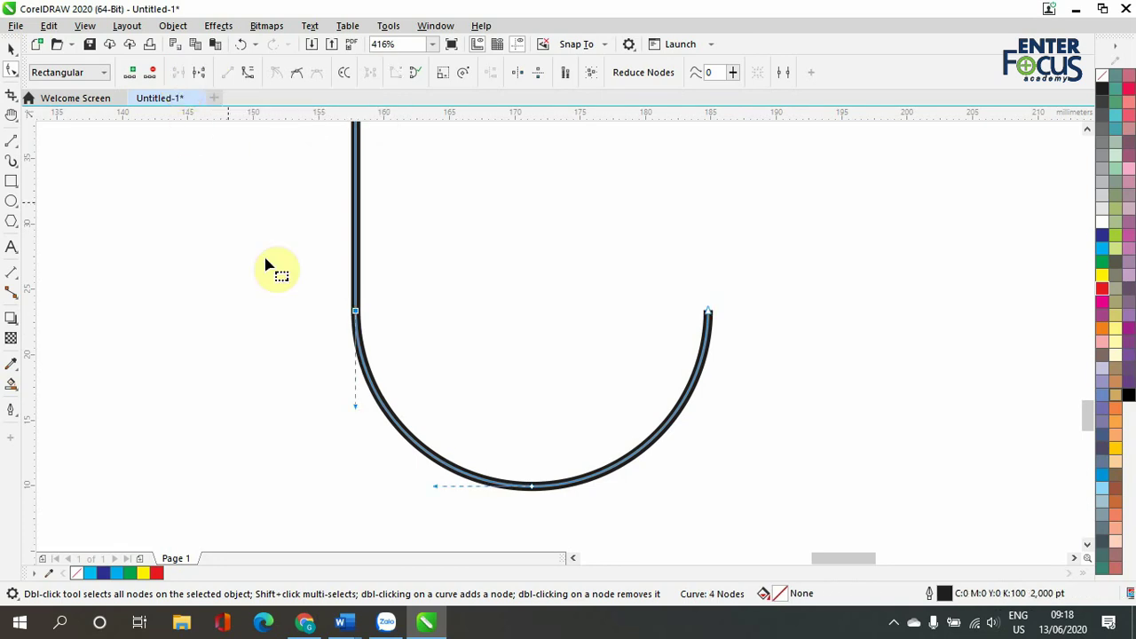
- Add a node on the shaft about 34 mm above the handle's lowest point and break the curve there
left_click(354, 312)
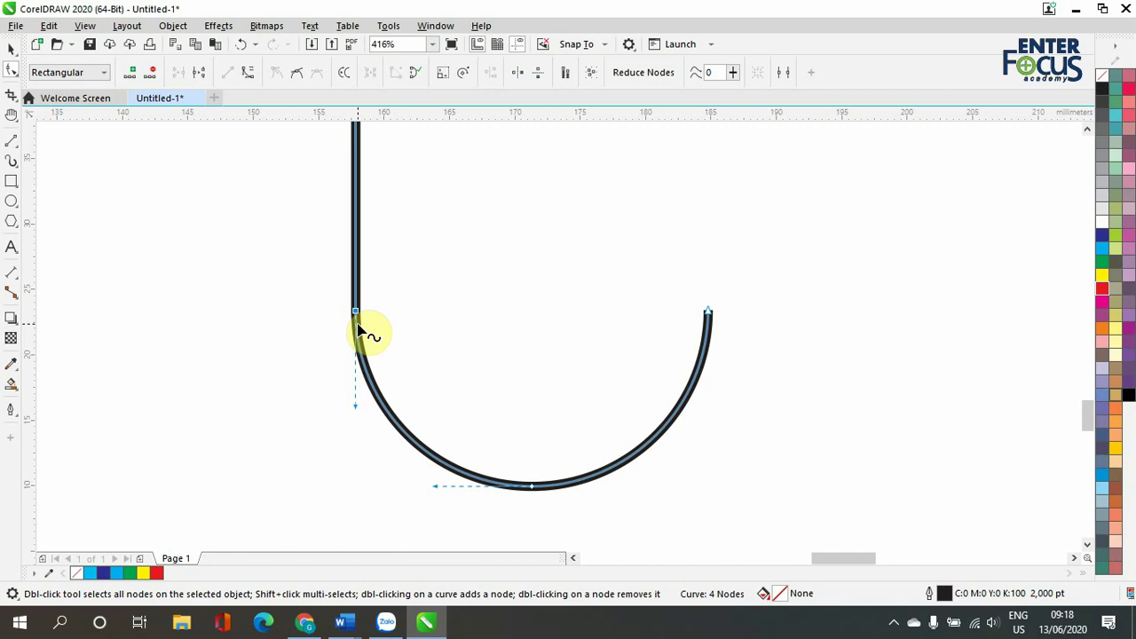
scroll(499, 316, "down", 4)
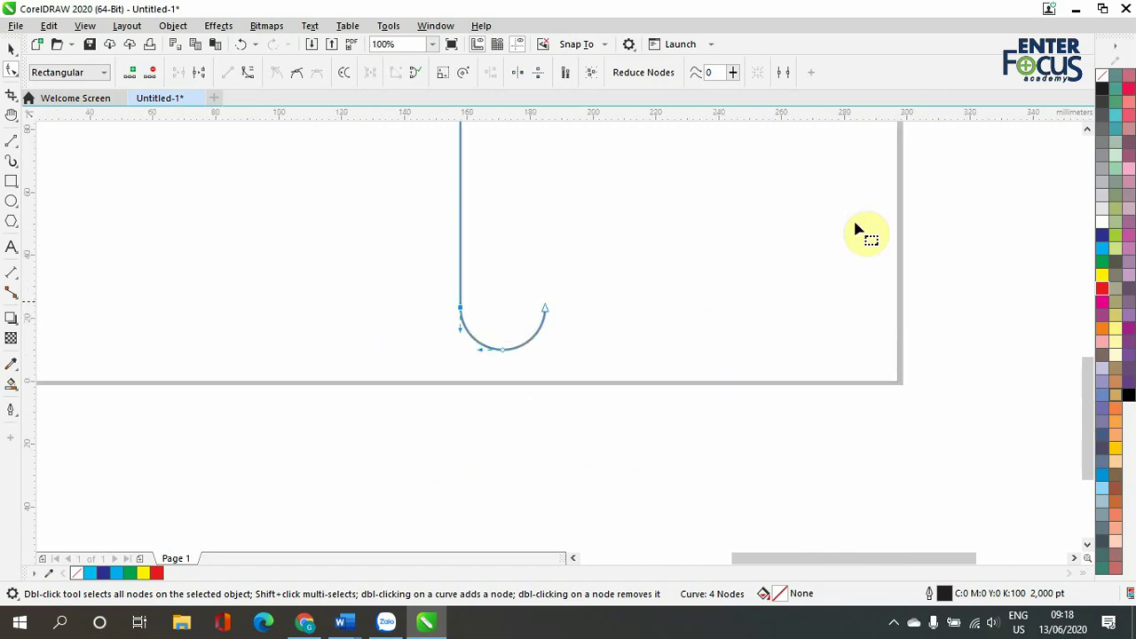
left_click(1087, 128)
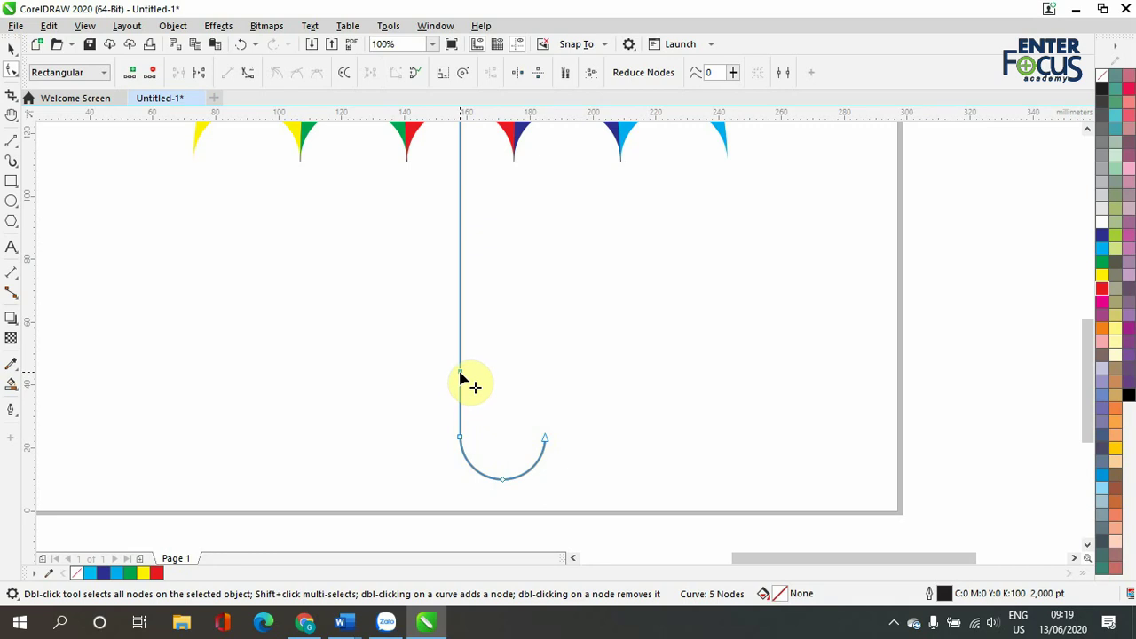
left_click(198, 75)
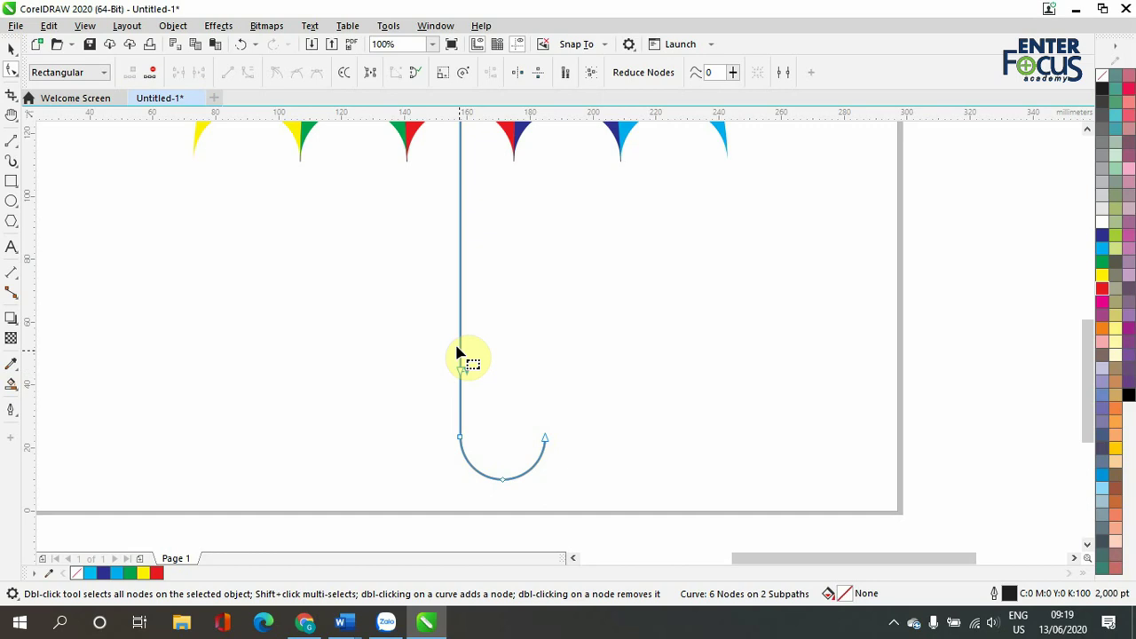
left_click(458, 375)
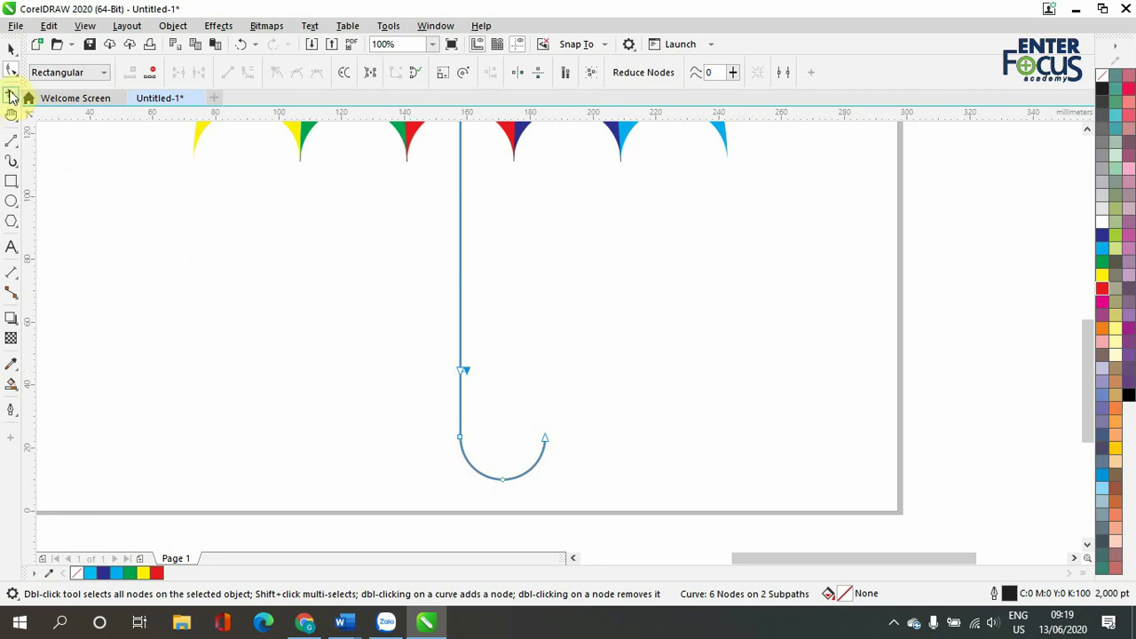
- Break the split curve apart into separate shaft and handle objects
left_click(9, 51)
left_click(703, 407)
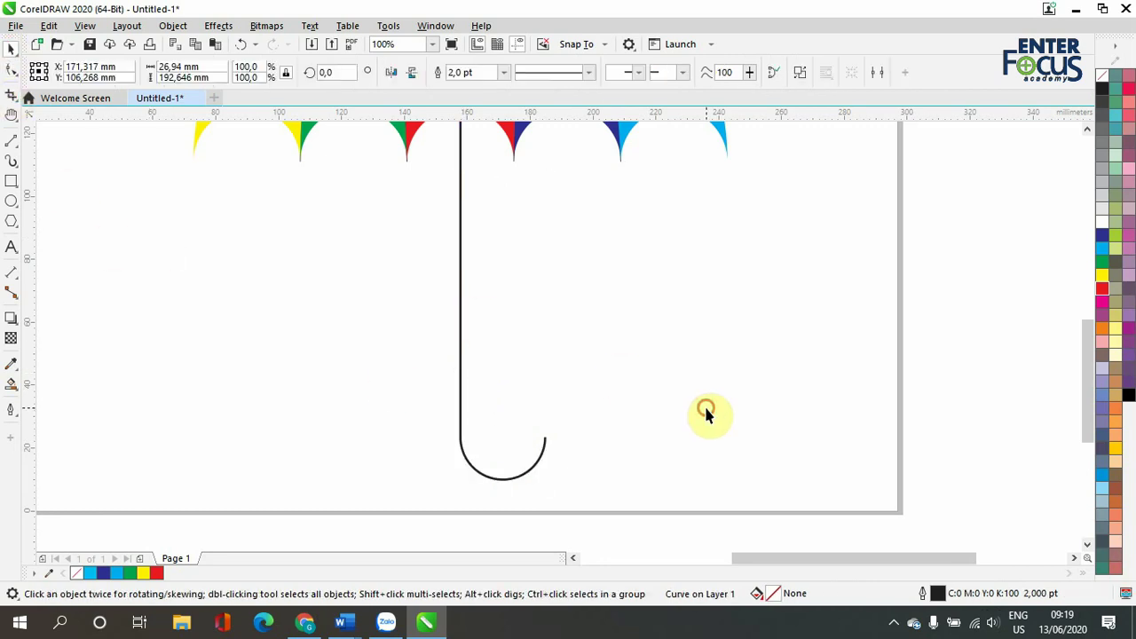
left_click(532, 471)
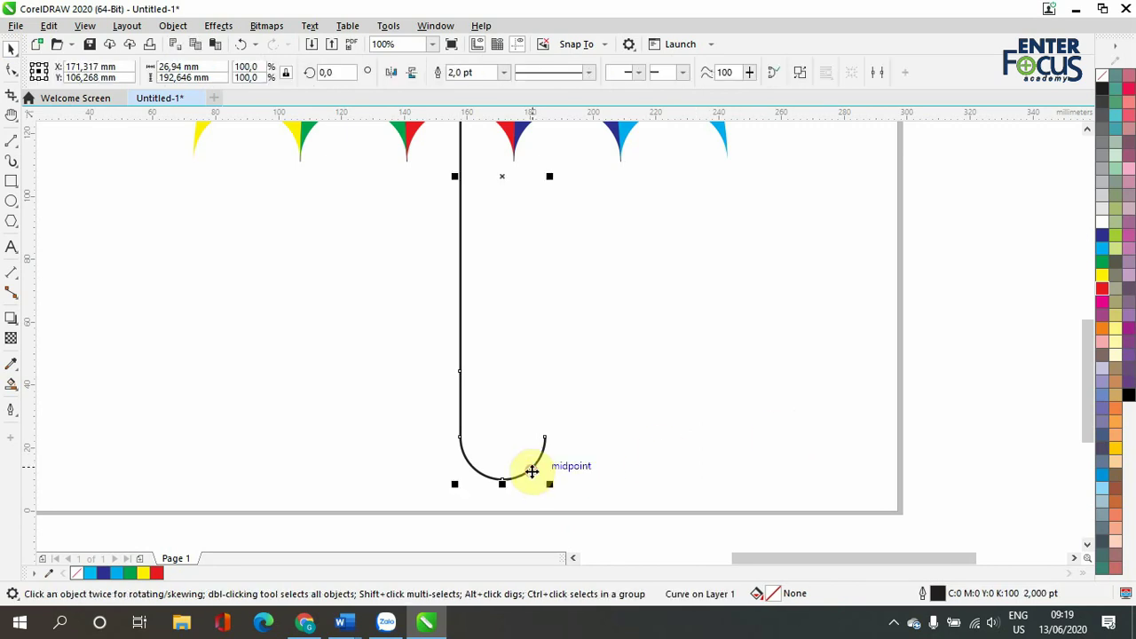
left_click(797, 78)
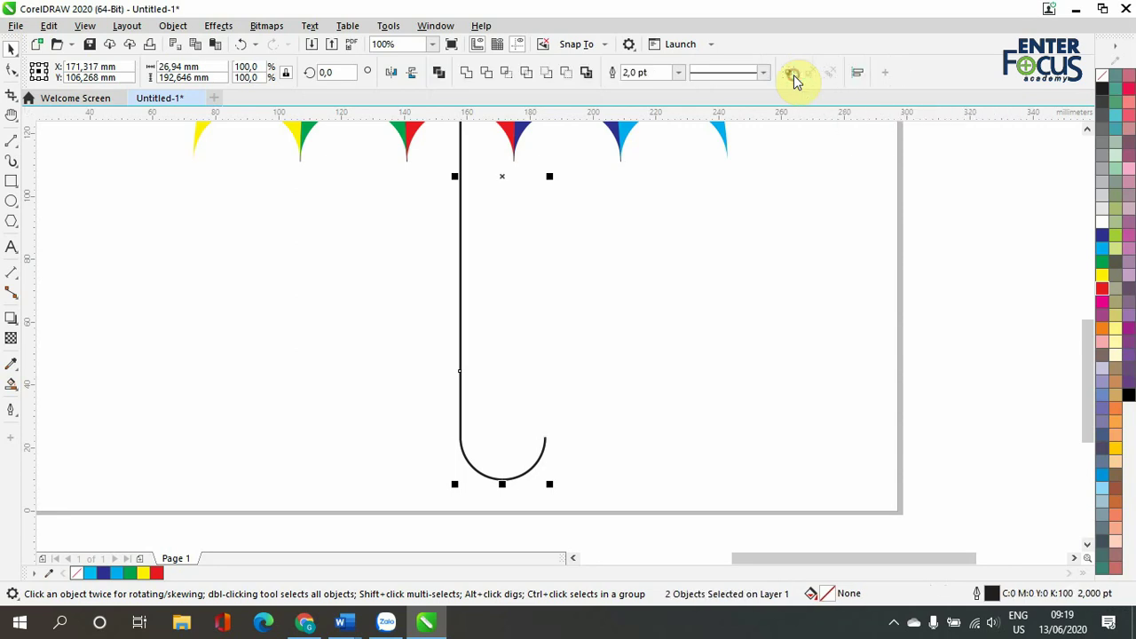
left_click(747, 216)
- Give the curved handle a red outline with a width of 4.0 pt
left_click(534, 471)
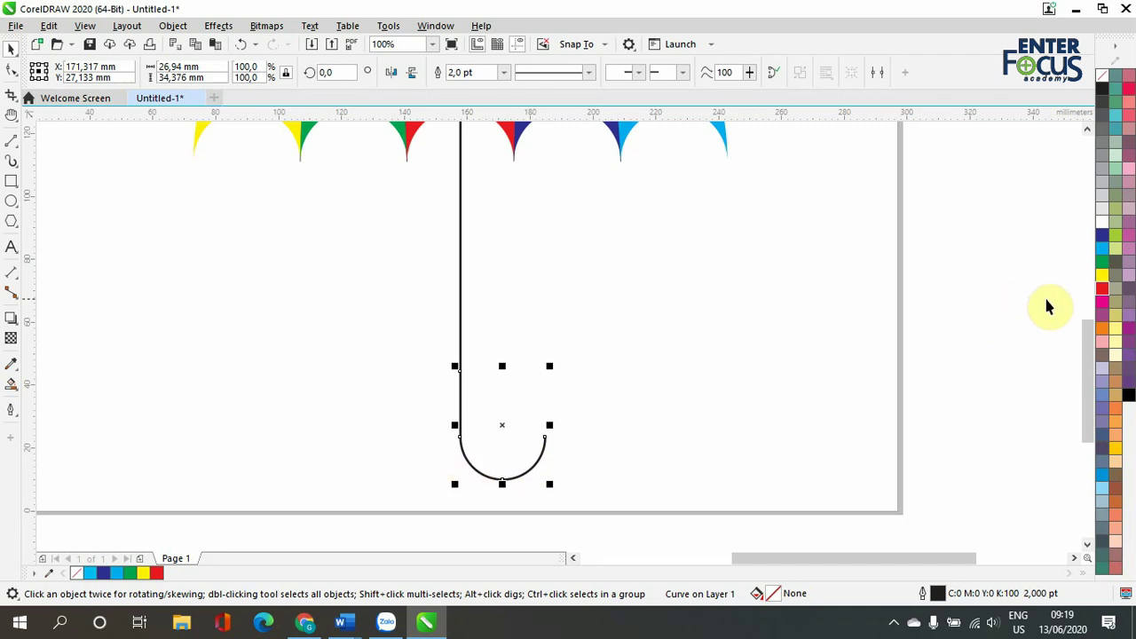
right_click(1104, 292)
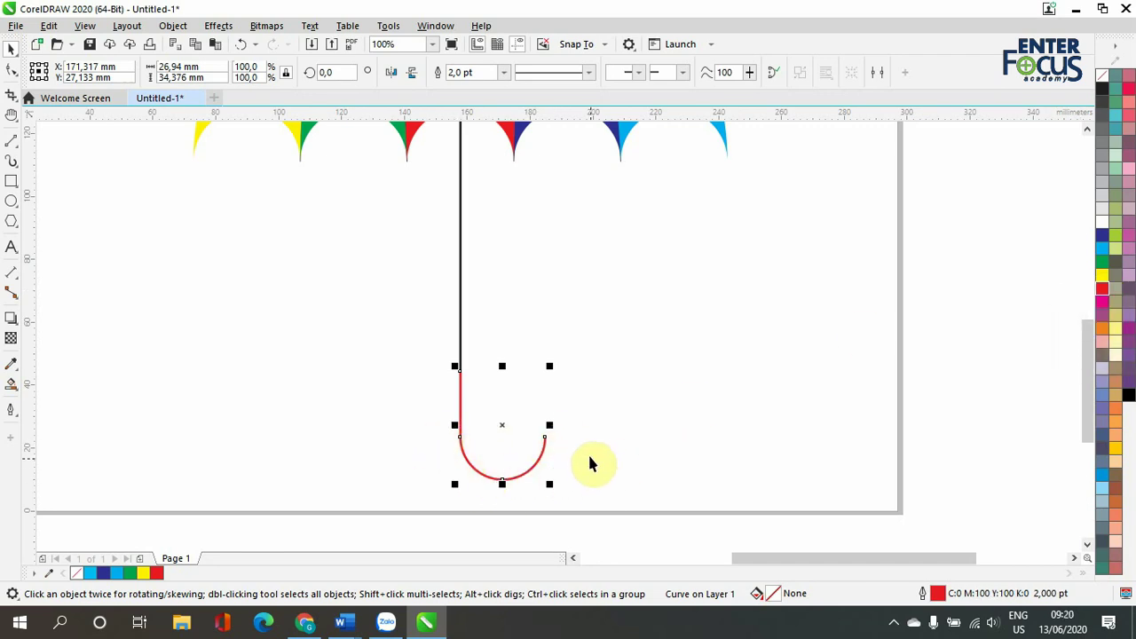
left_click(503, 72)
left_click(483, 175)
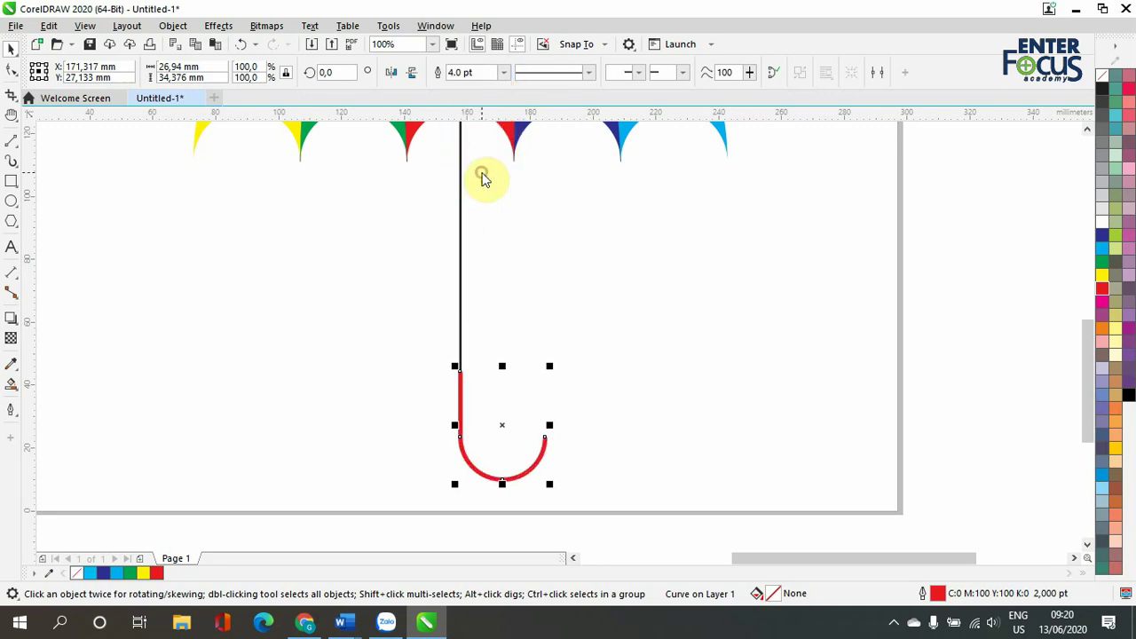
left_click(654, 371)
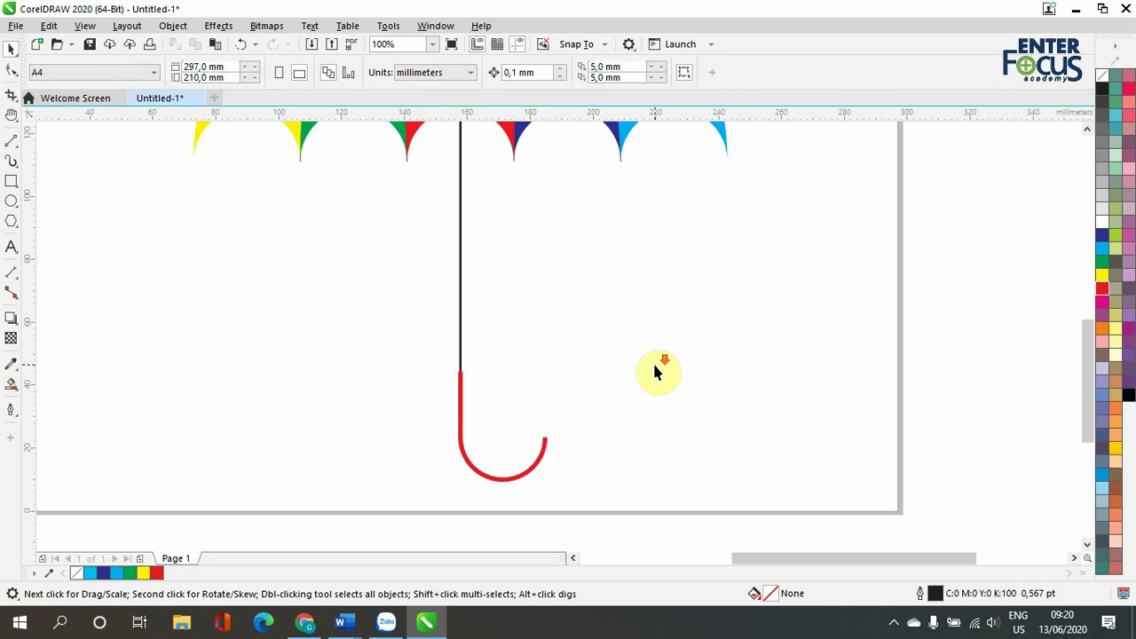
- Group the canopy, shaft and handle into a single umbrella object
scroll(654, 372, "down", 2)
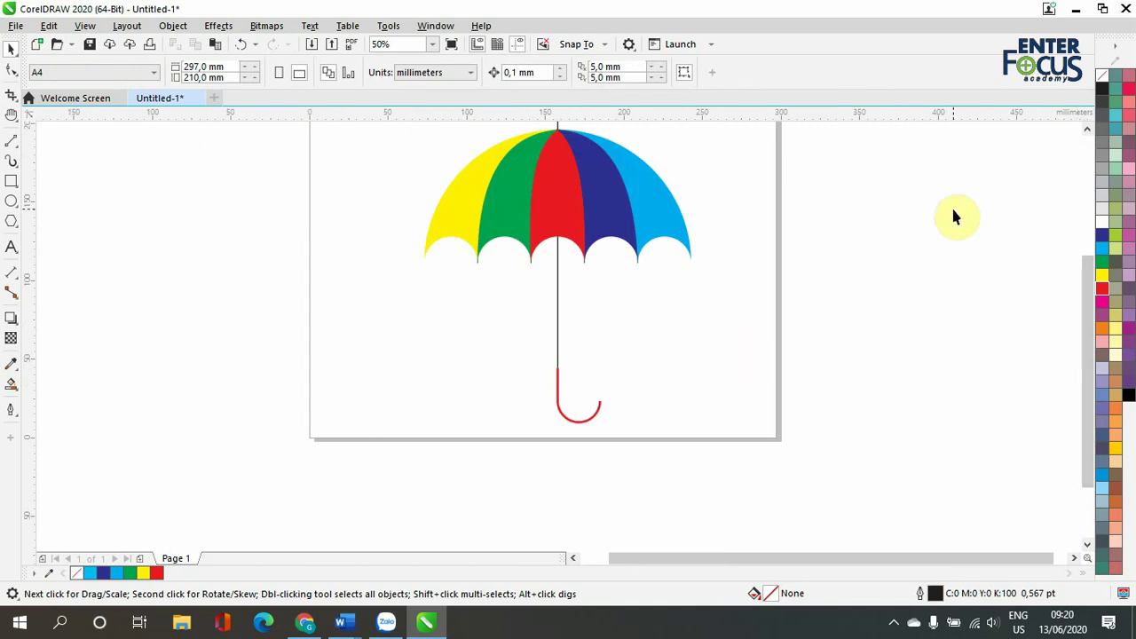
key("shift+F4")
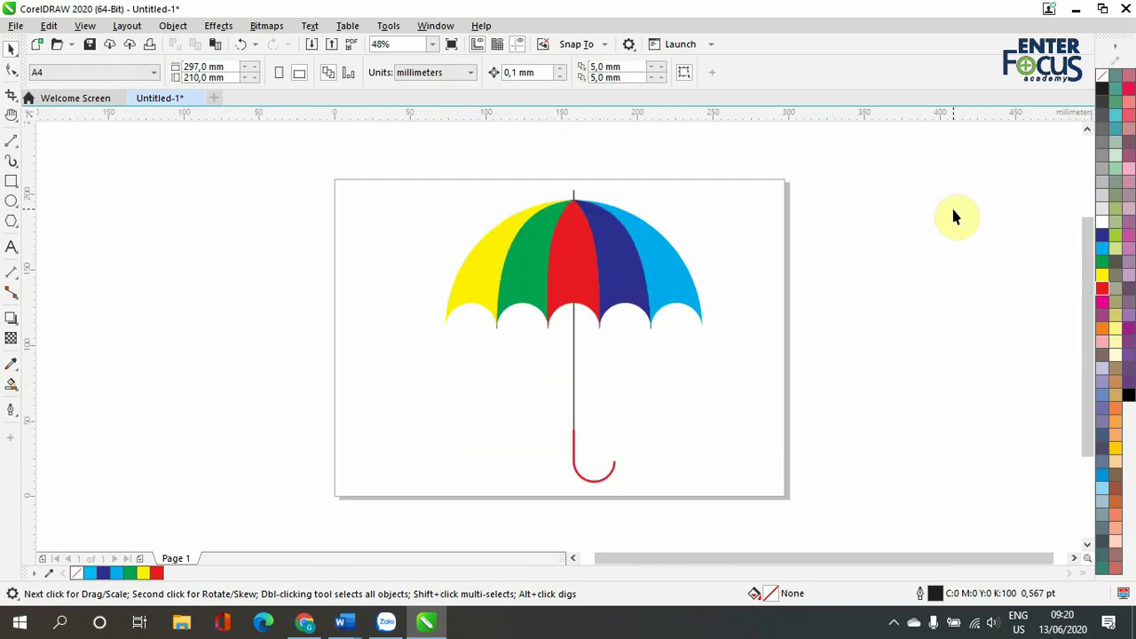
left_click_drag(398, 146, 749, 501)
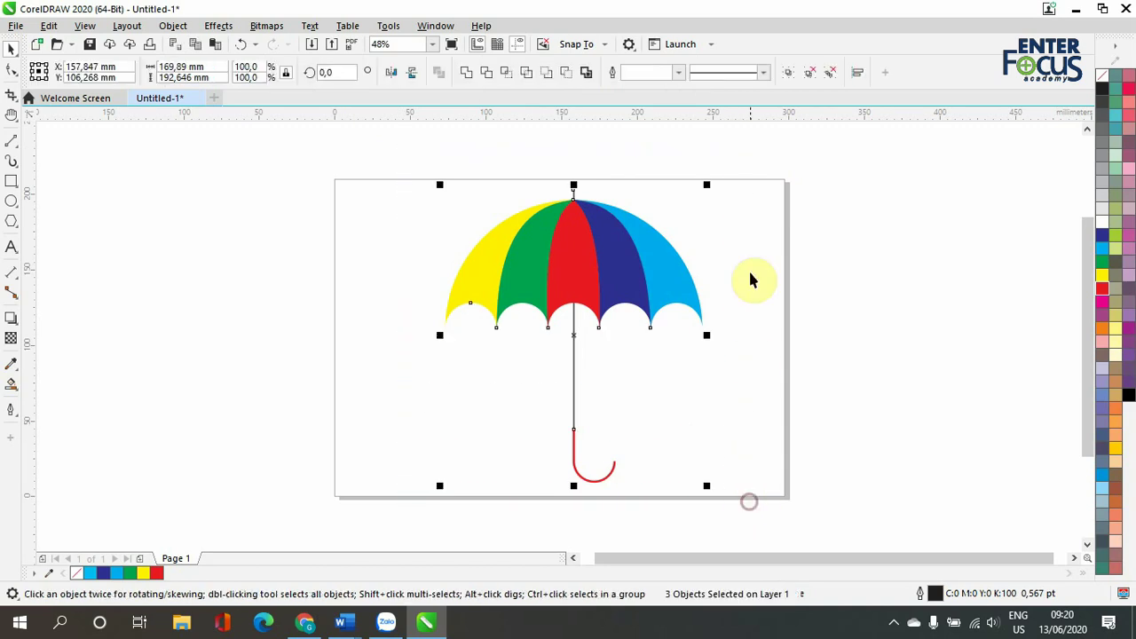
left_click(788, 74)
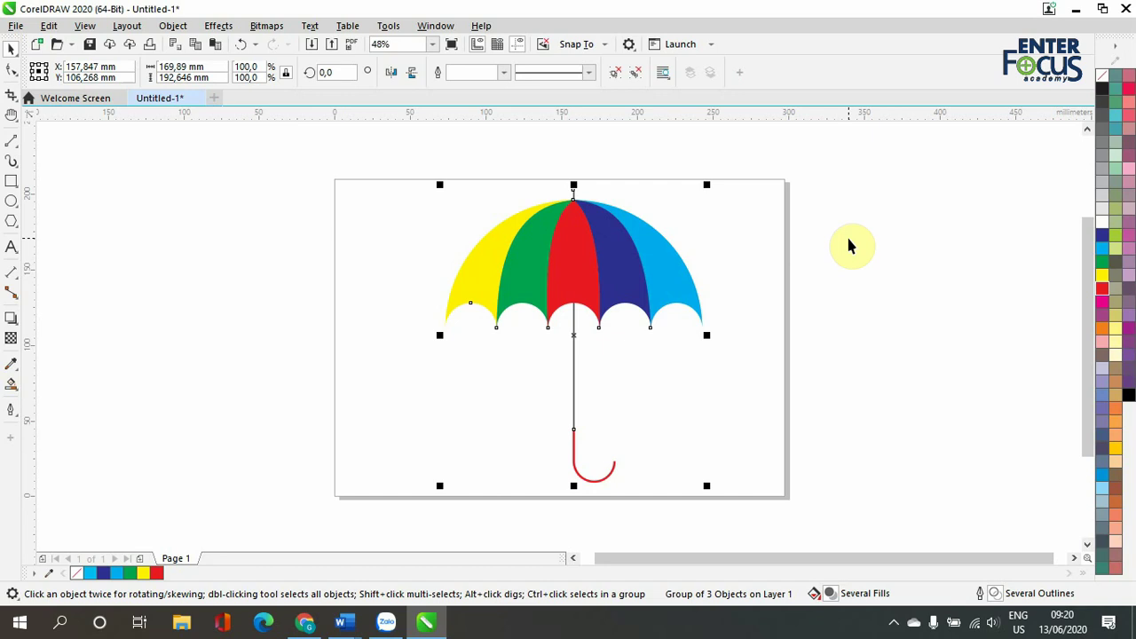
left_click(893, 623)
right_click(944, 589)
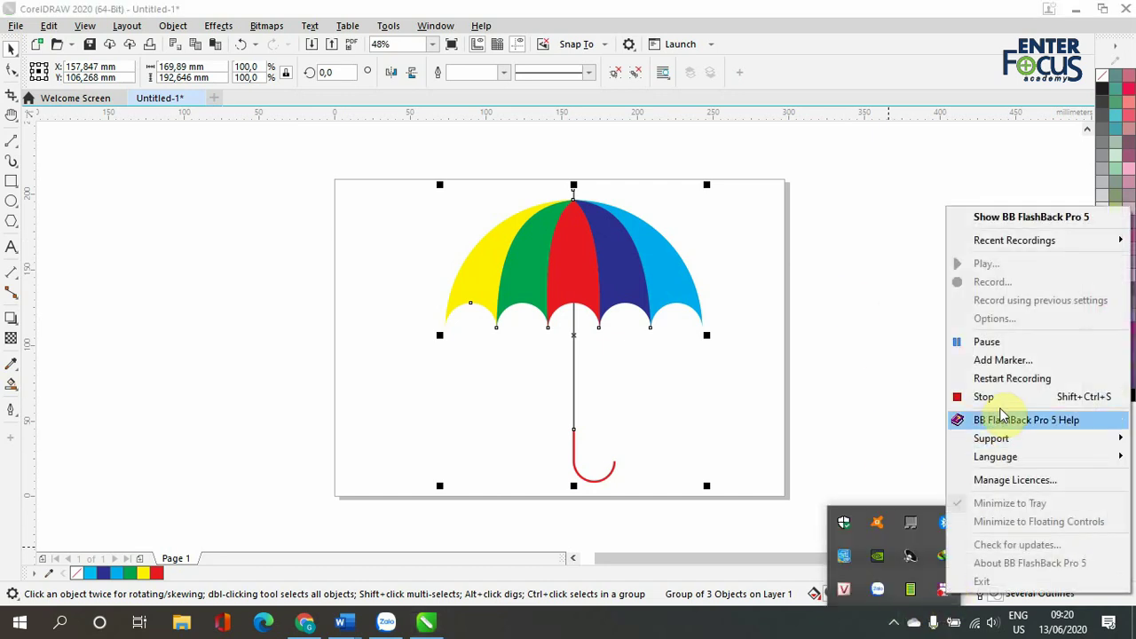